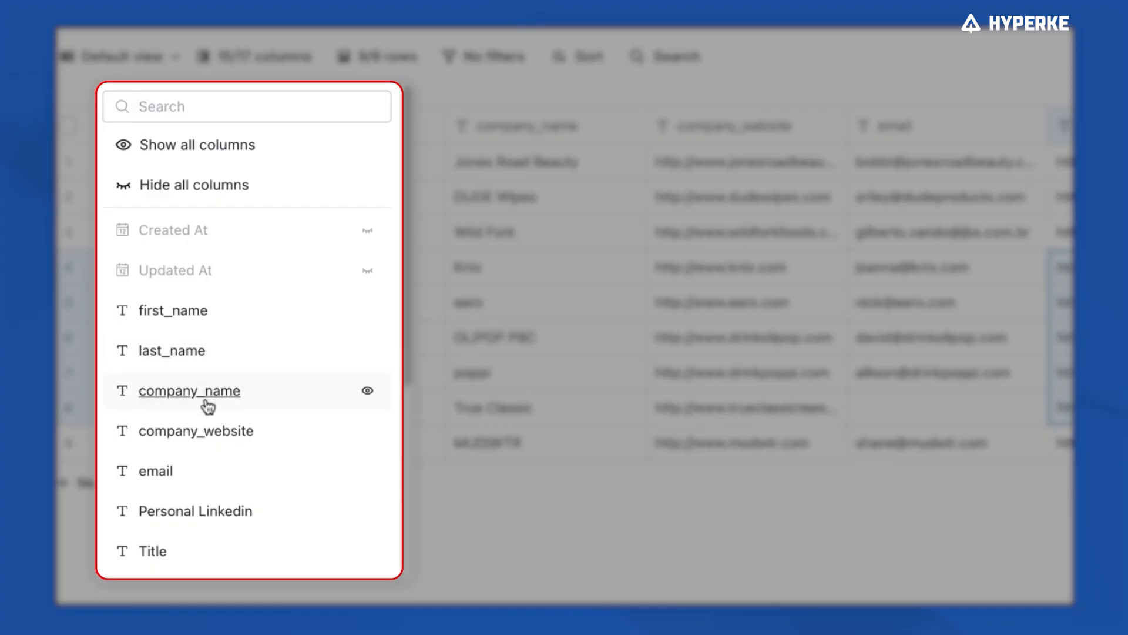
# Duplicate Sheet 1 within the Clay workbook after closing its column list.
pyautogui.scroll(-5, 215, 398)
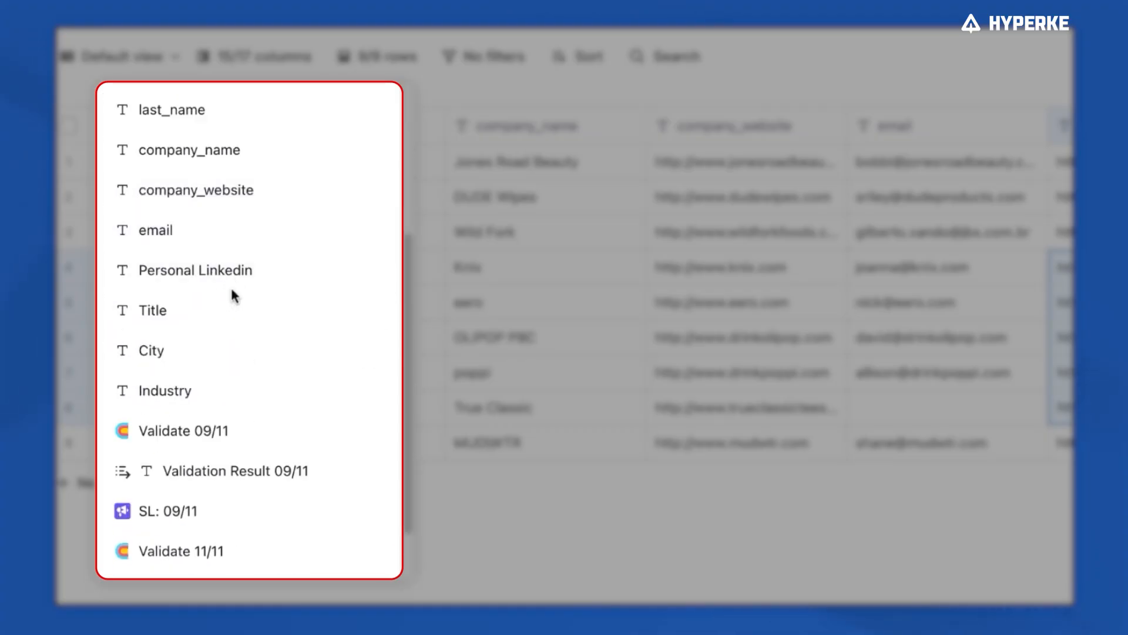
pyautogui.scroll(-2, 195, 289)
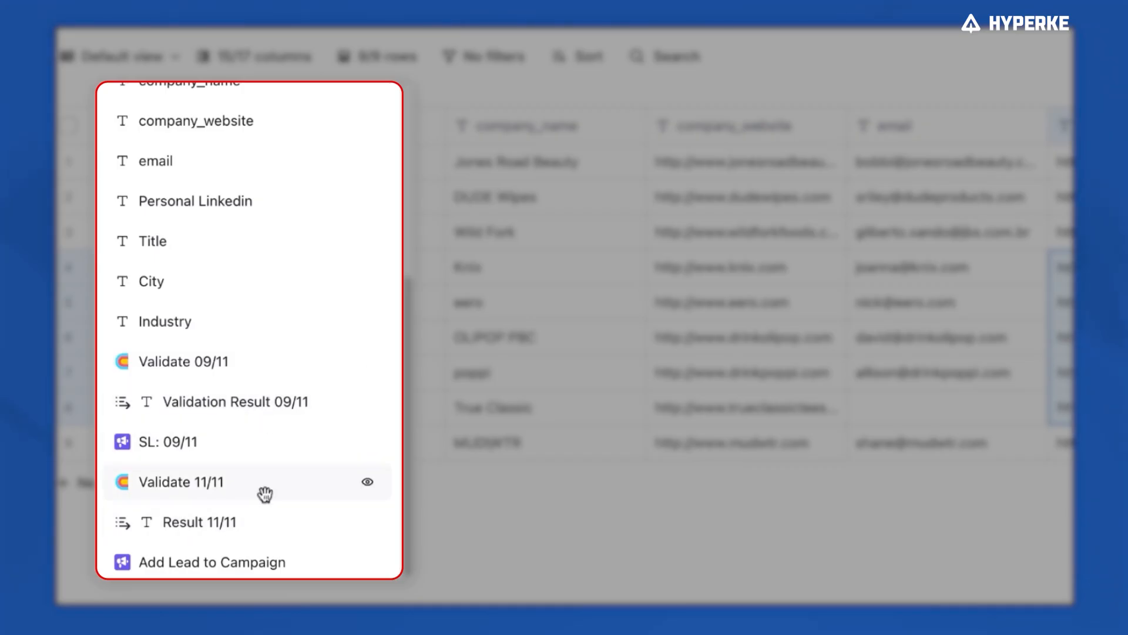
pyautogui.click(510, 518)
pyautogui.doubleClick(193, 589)
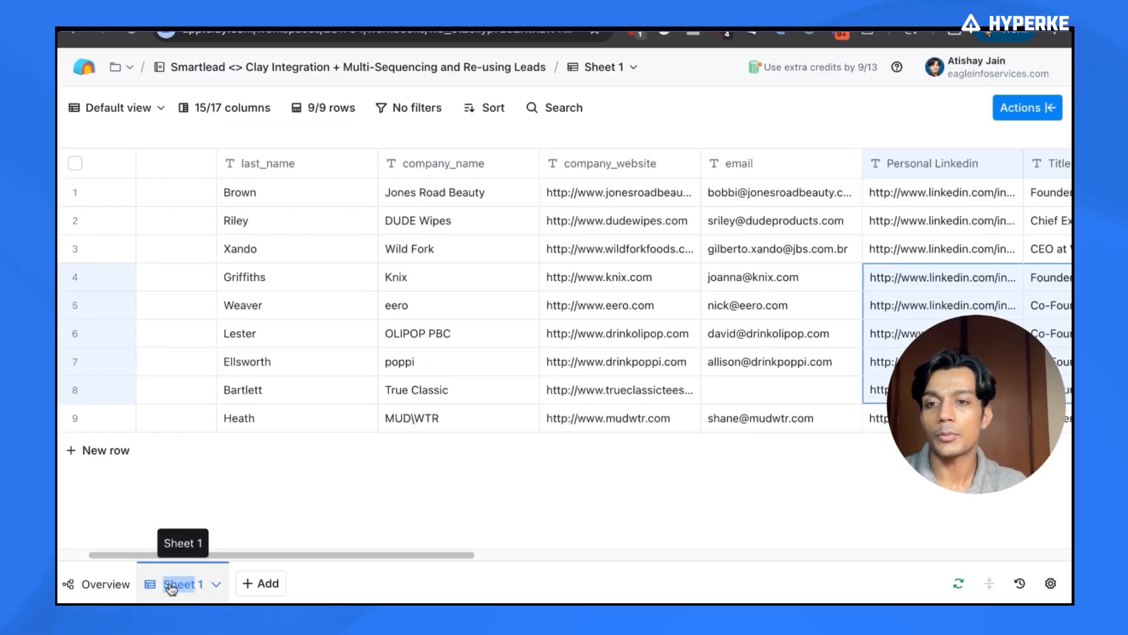
pyautogui.click(216, 584)
pyautogui.click(164, 473)
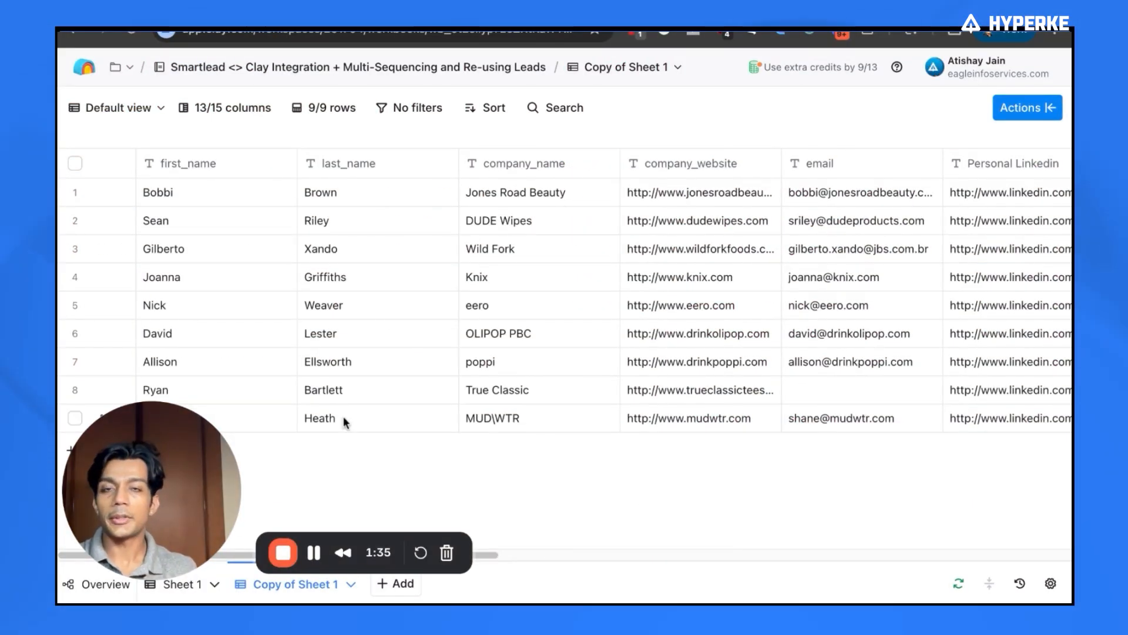
# Switch to the Google Doc and highlight the item about distributing leads across multiple campaigns from one Clay table.
pyautogui.hscroll(4, 702, 240)
pyautogui.hscroll(15, 703, 240)
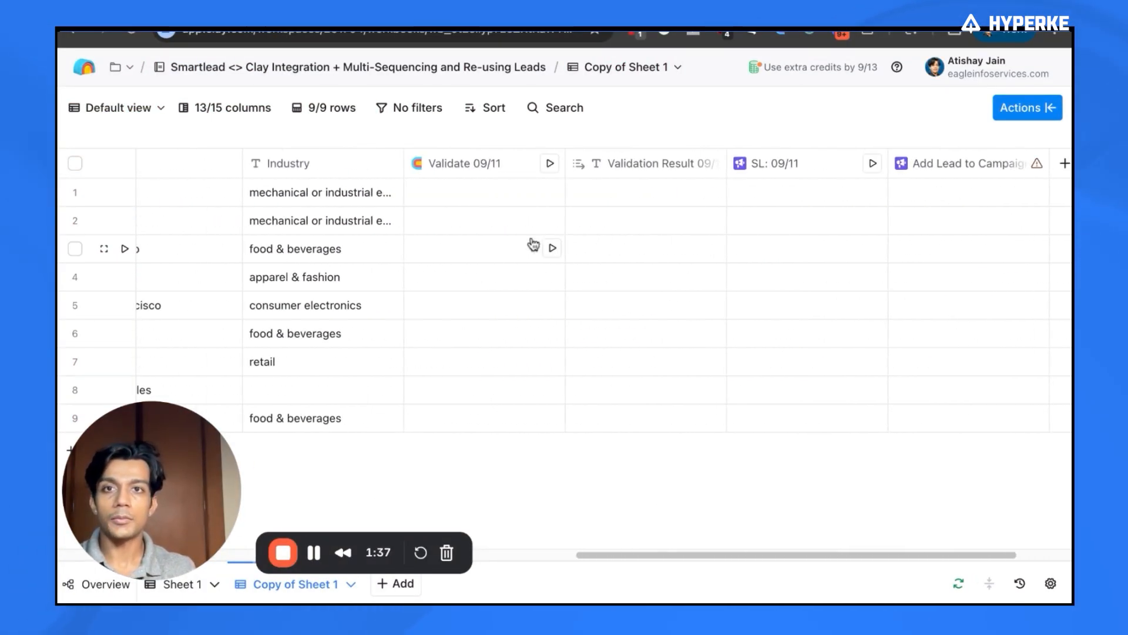
pyautogui.hscroll(-4, 528, 170)
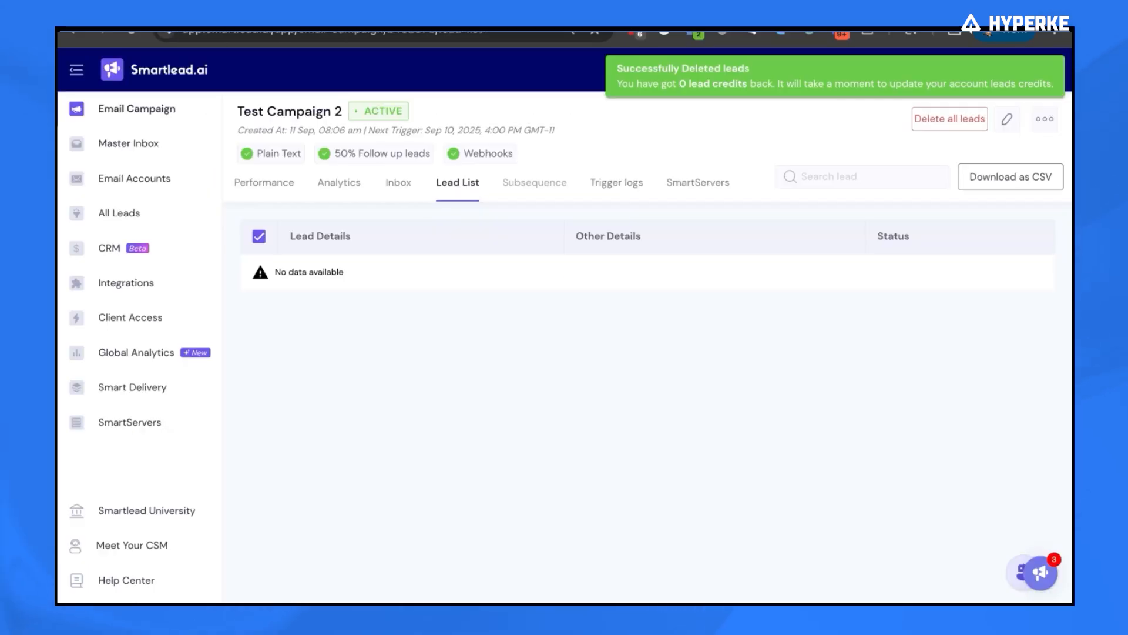
pyautogui.hotkey('ctrl', 'shift', 'Tab')
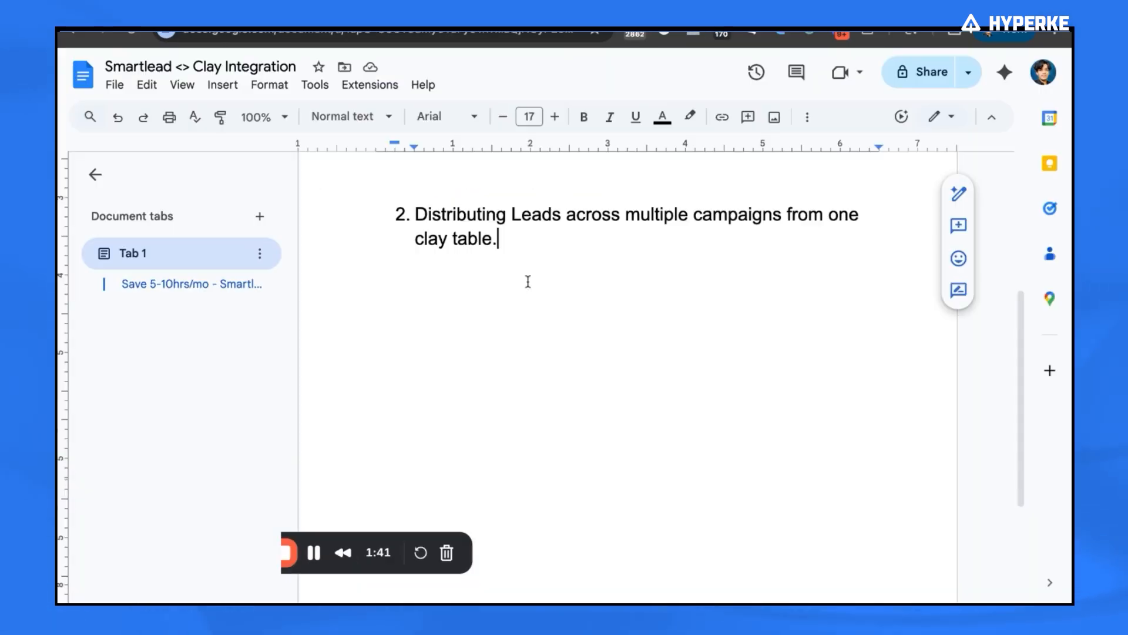
pyautogui.tripleClick(479, 214)
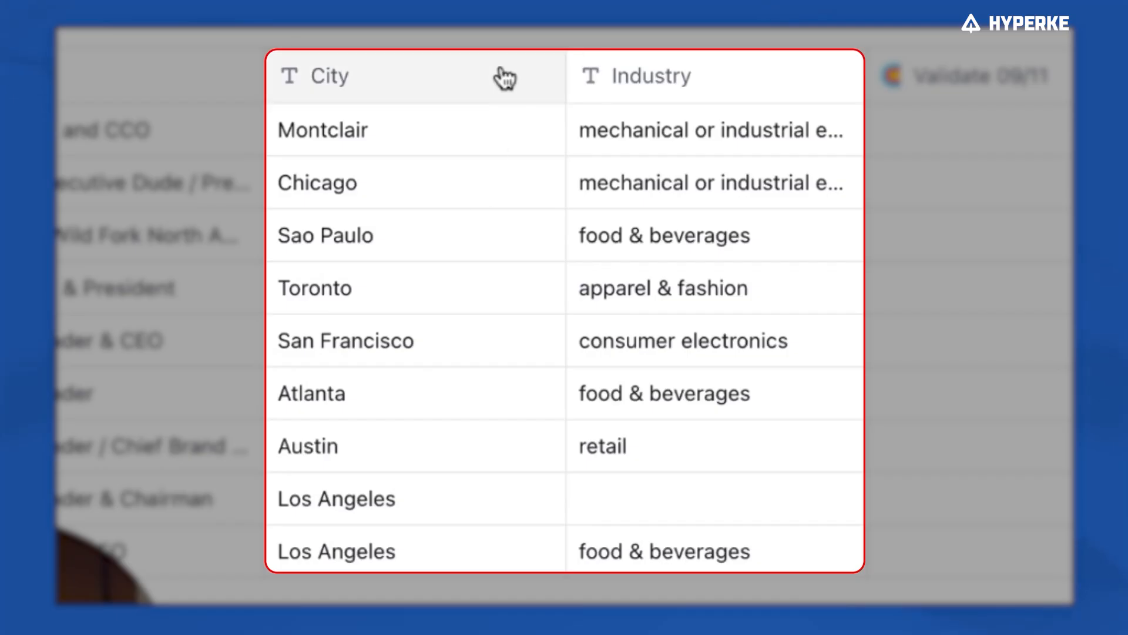
# Examine the lead data in the copied Clay sheet, including the company website, Personal Linkedin, City and Industry columns.
pyautogui.click(415, 164)
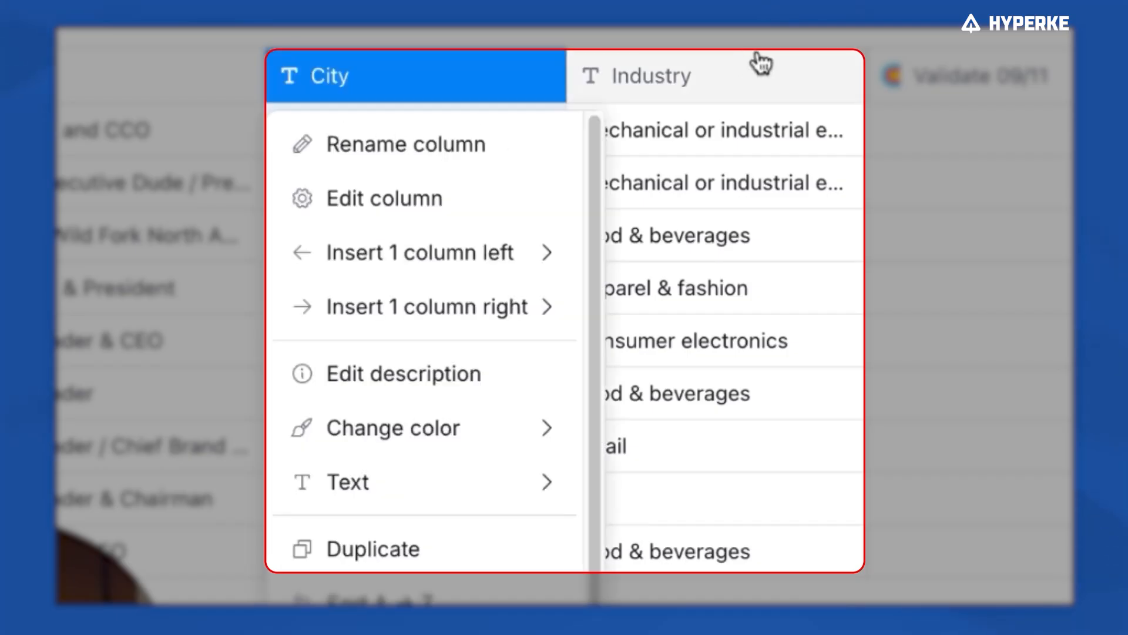
pyautogui.keyDown('shift'); pyautogui.click(761, 62); pyautogui.keyUp('shift')
pyautogui.click(692, 120)
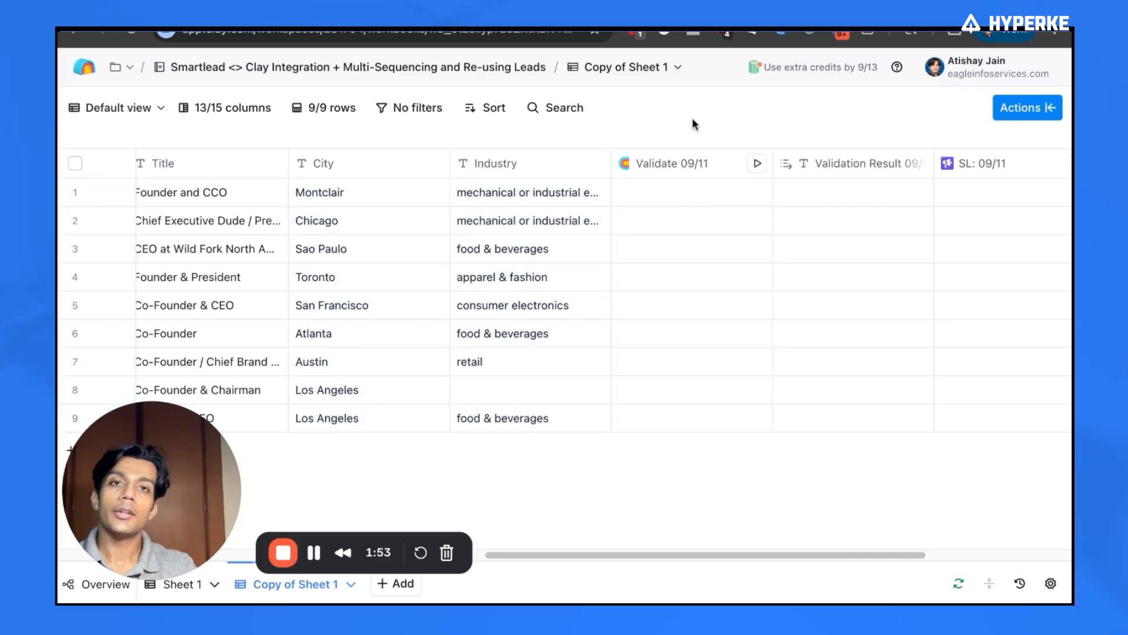
pyautogui.hscroll(-10, 508, 178)
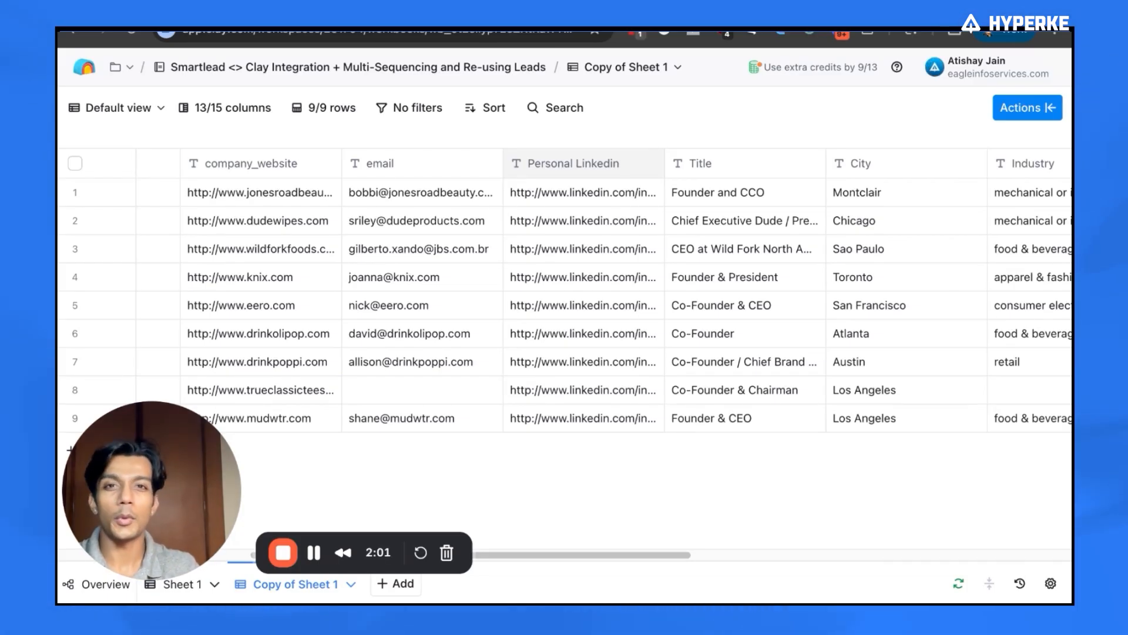
pyautogui.click(606, 220)
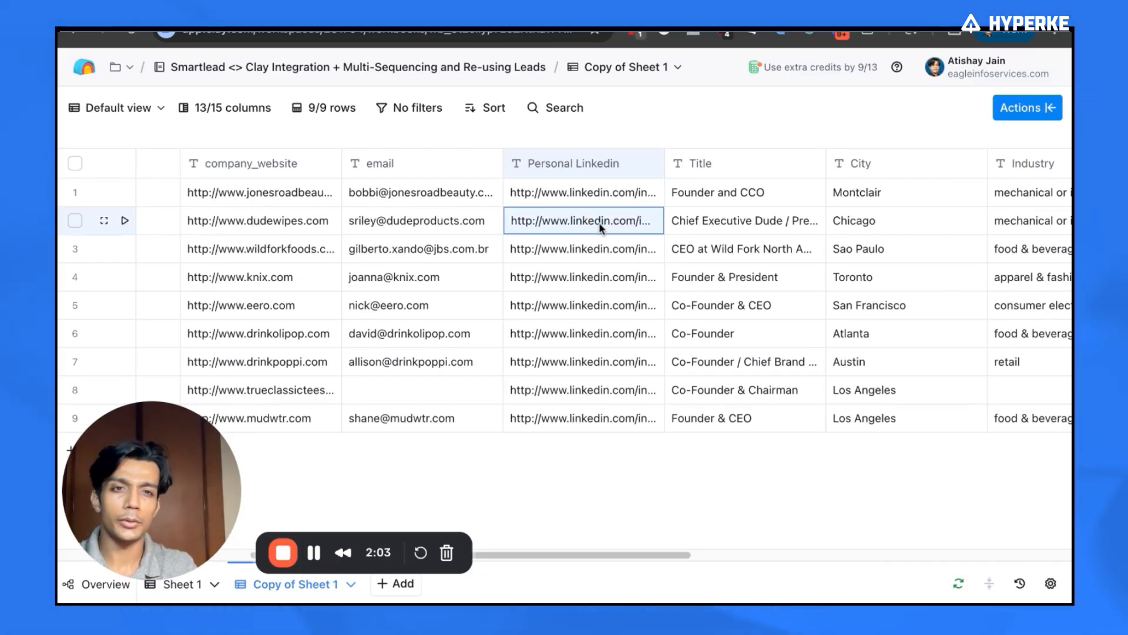
pyautogui.hscroll(-5, 449, 252)
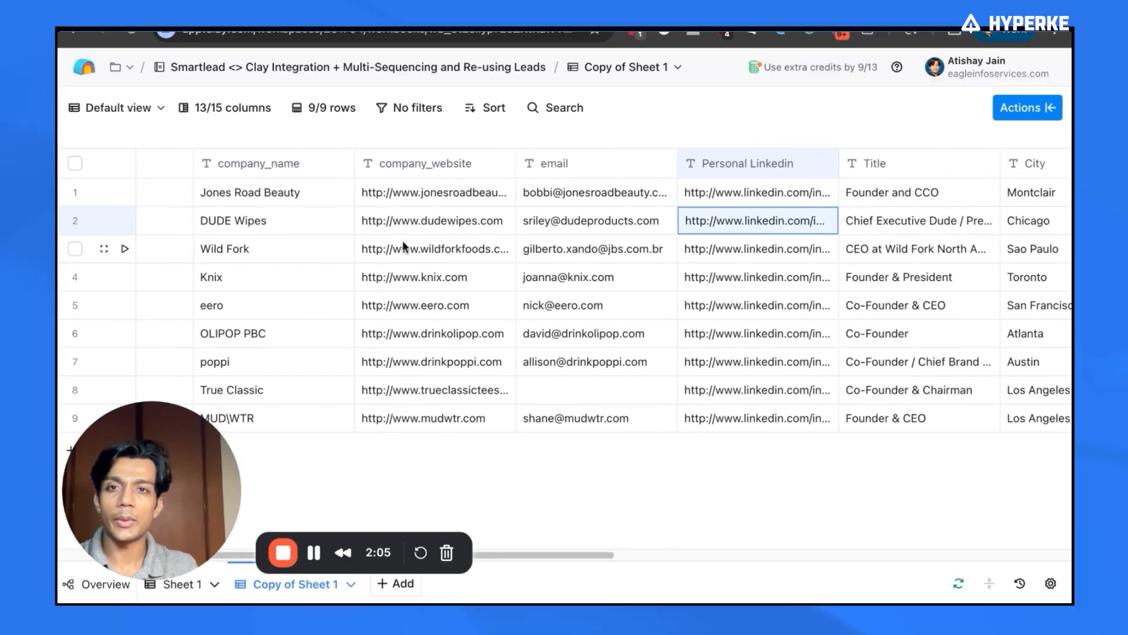
pyautogui.click(525, 229)
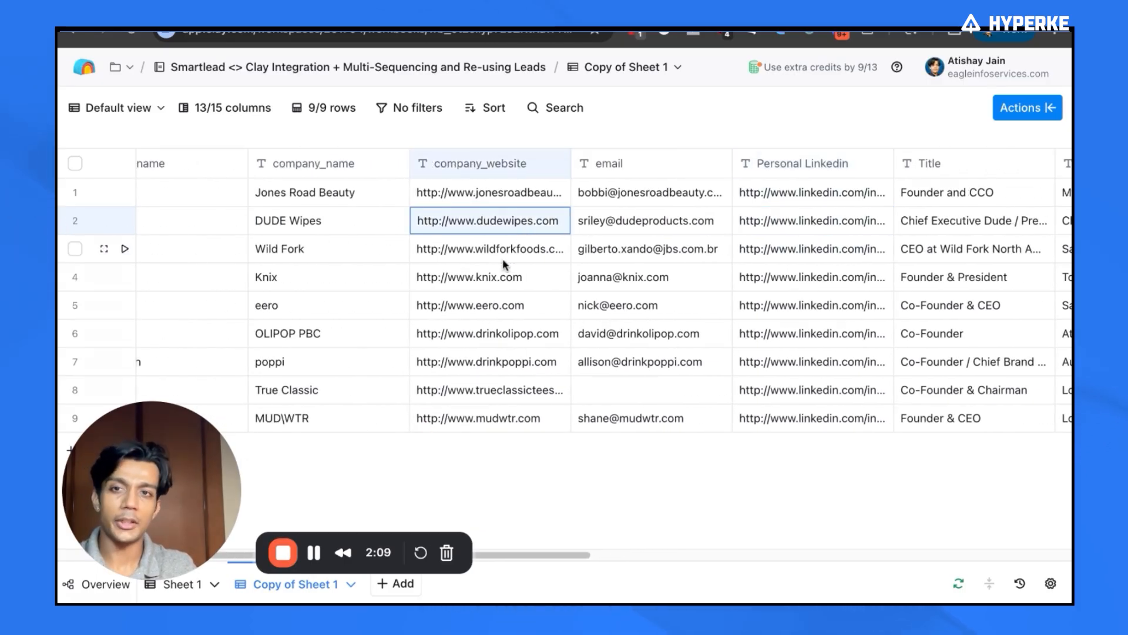
pyautogui.hscroll(5, 506, 253)
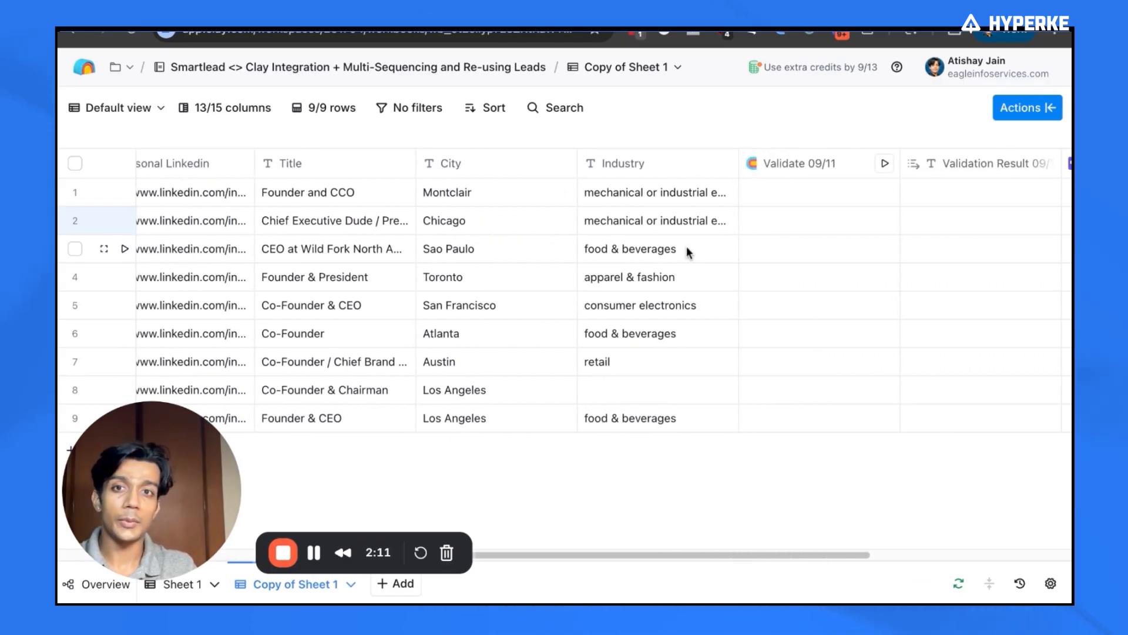
pyautogui.hscroll(-8, 687, 251)
pyautogui.hscroll(5, 685, 252)
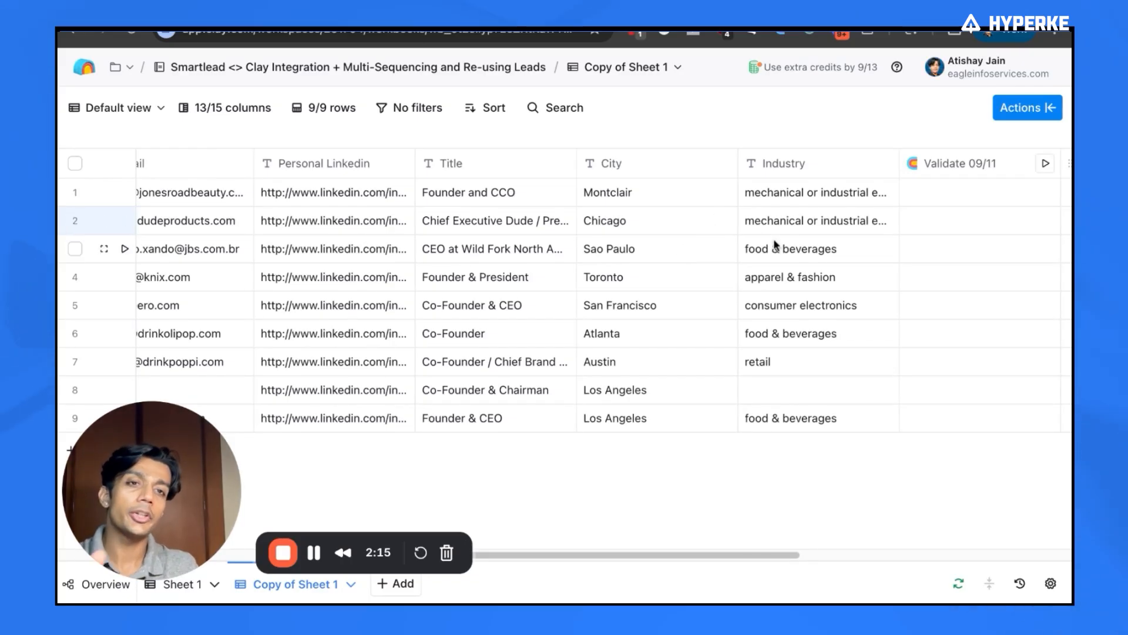
# Run the Validate 09/11 column on the first 9 rows.
pyautogui.hscroll(5, 809, 250)
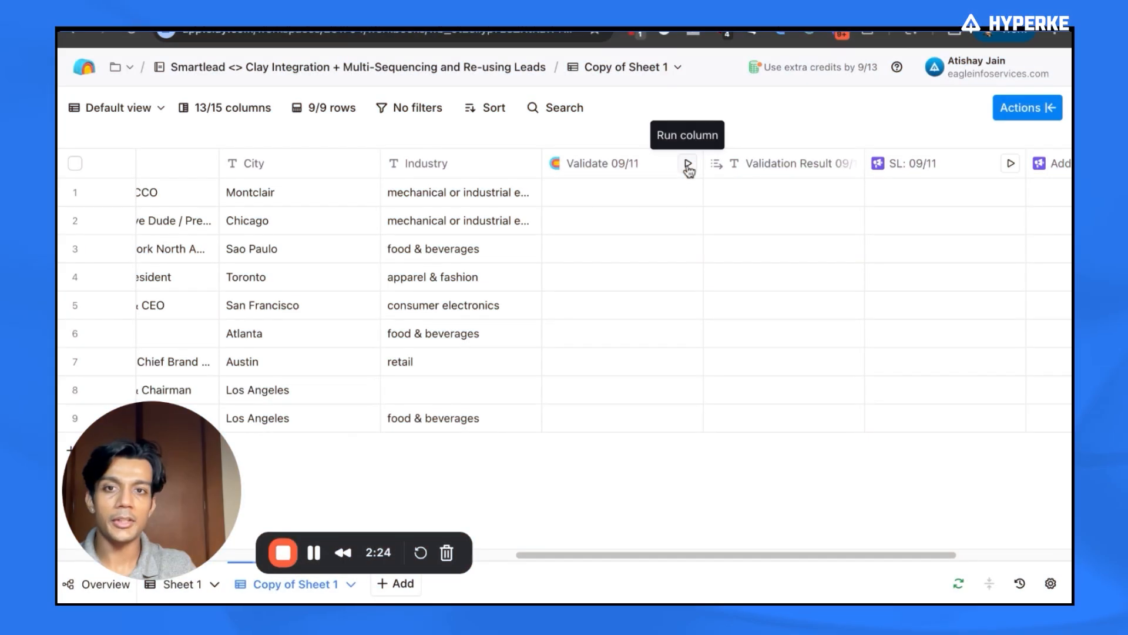
pyautogui.click(689, 166)
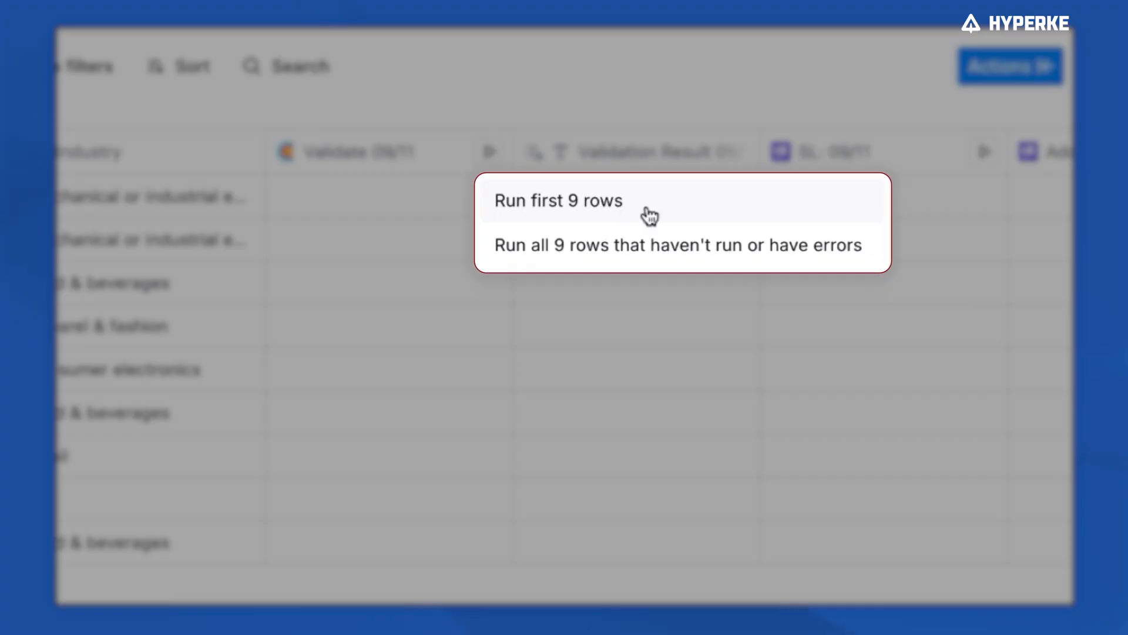
pyautogui.click(793, 200)
pyautogui.click(623, 167)
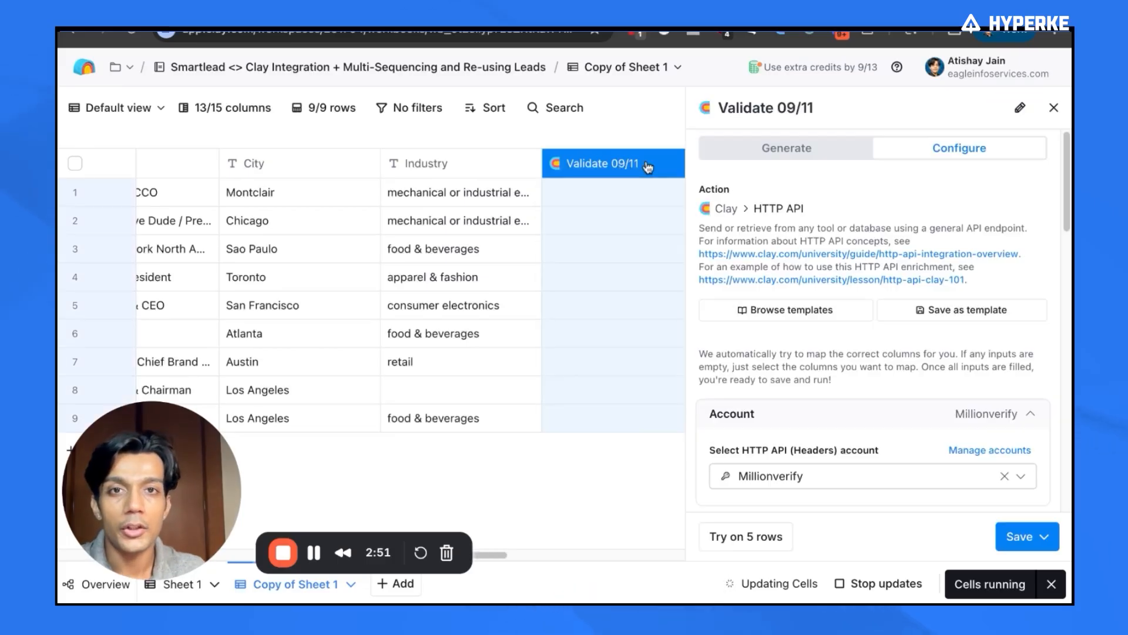
pyautogui.click(1054, 108)
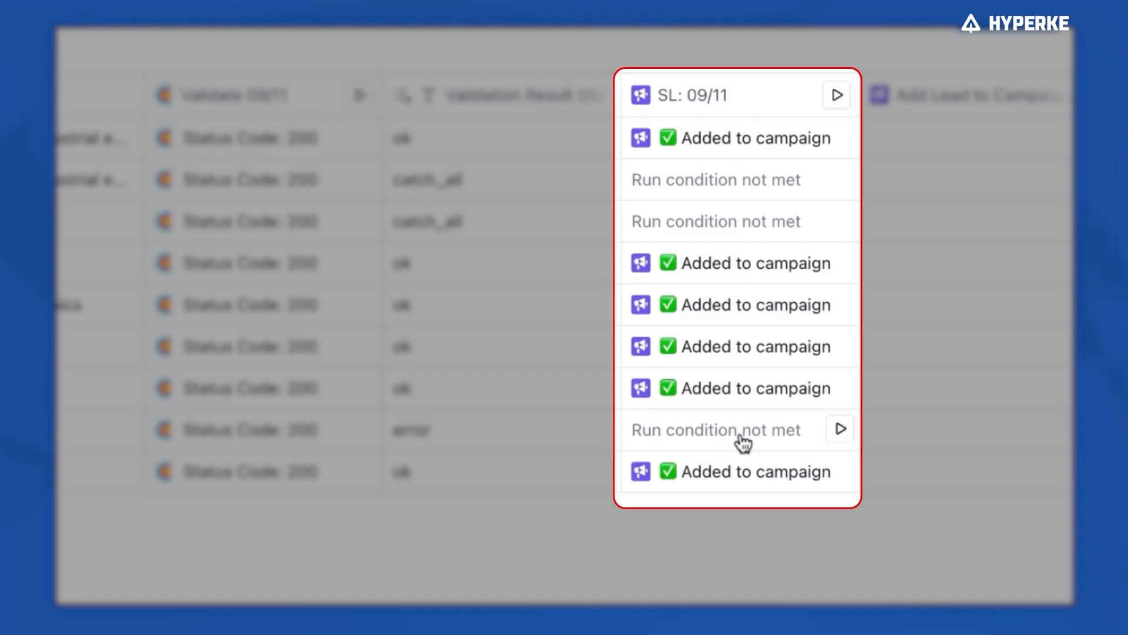
# Rename the SL: 09/11 column as SL: Campaign 1.
pyautogui.click(727, 100)
pyautogui.click(1004, 70)
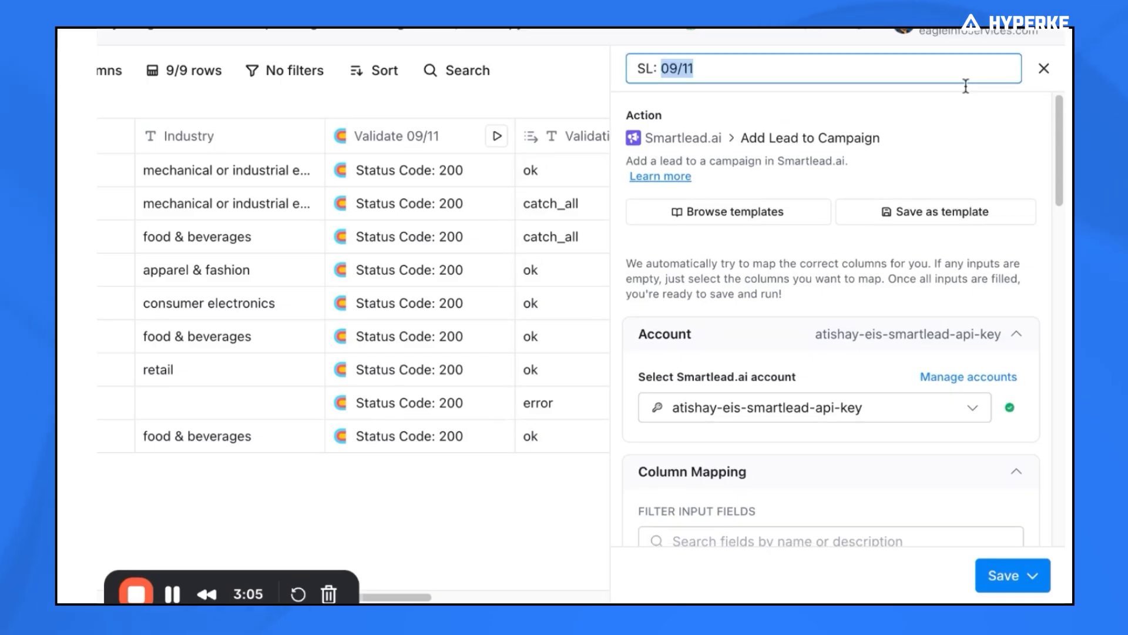
pyautogui.write('Campaign 1')
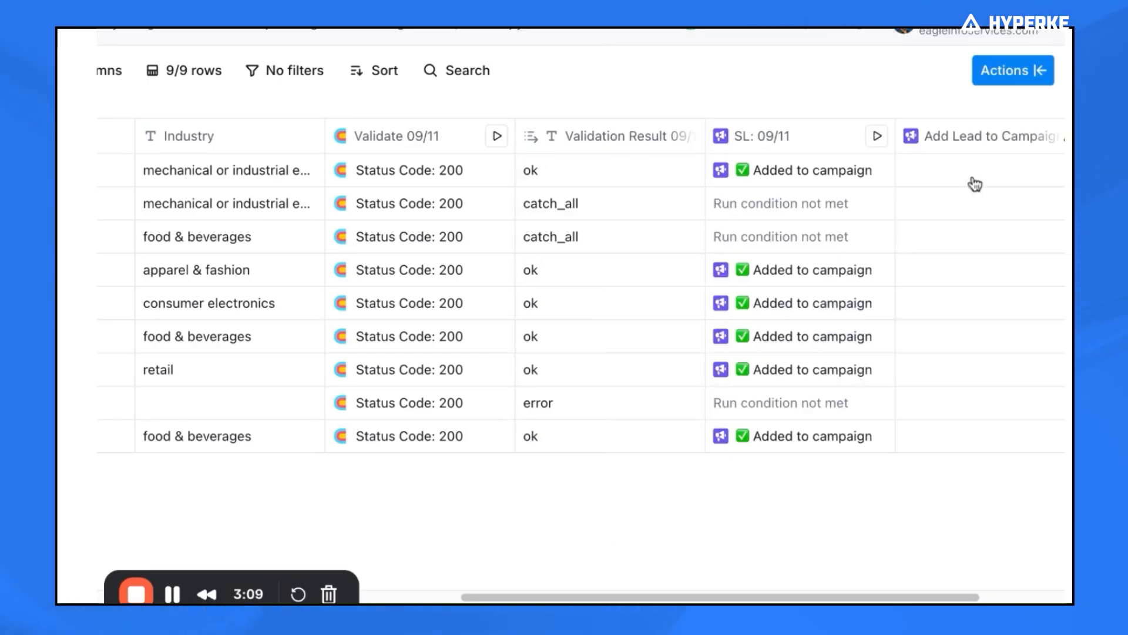
pyautogui.hscroll(3, 941, 170)
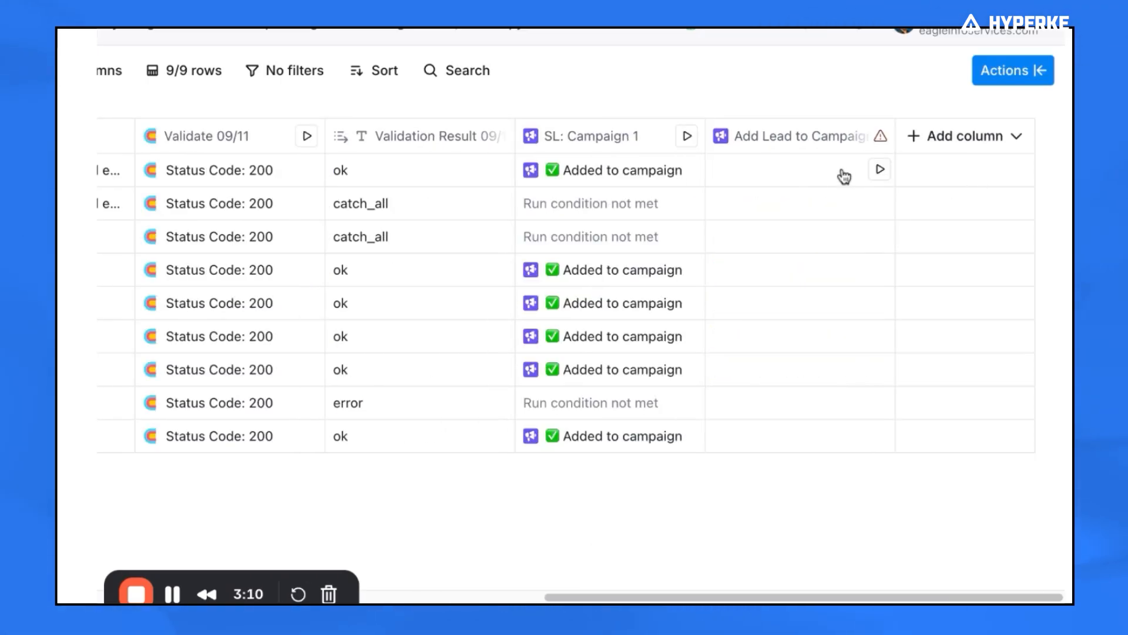
pyautogui.click(629, 144)
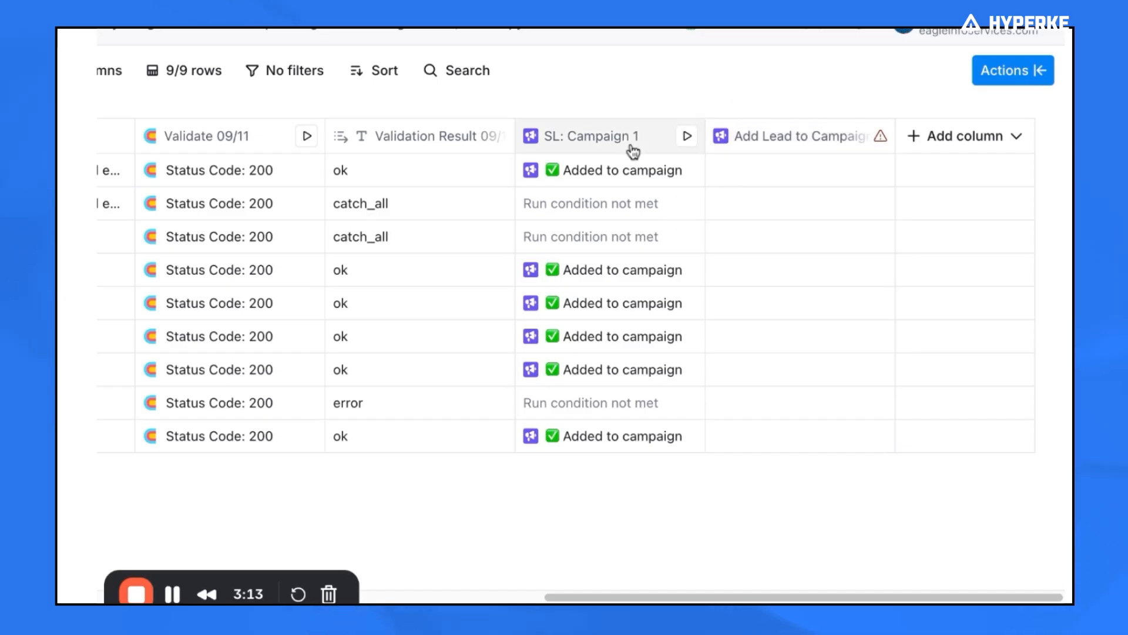
pyautogui.click(676, 80)
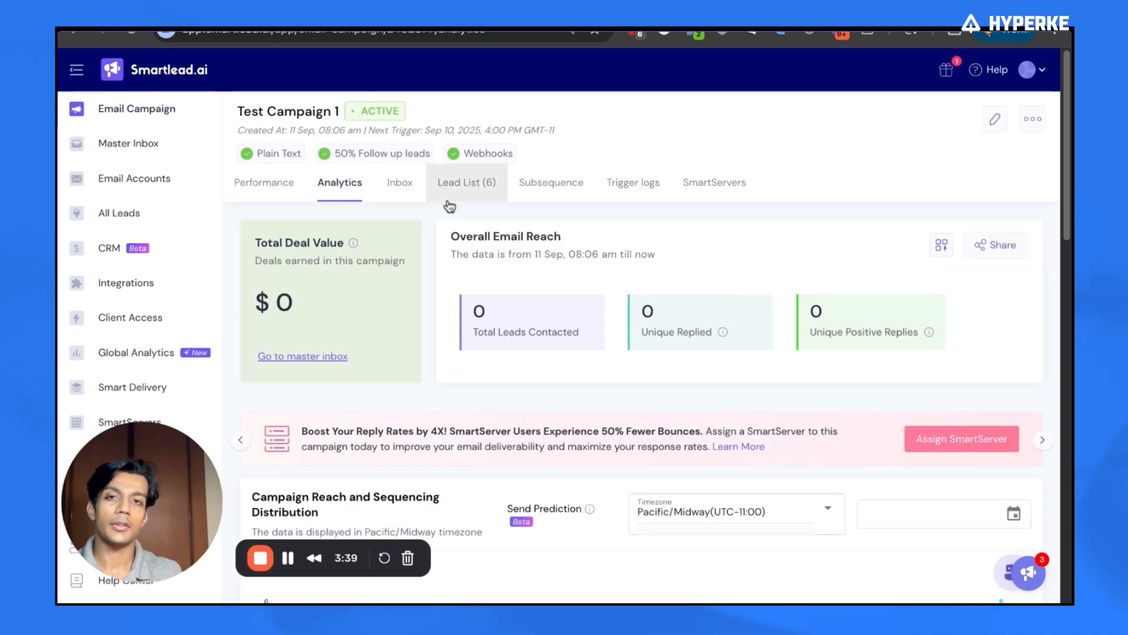
# In Smartlead.ai, select all leads in Test Campaign 1's lead list and permanently delete them.
pyautogui.click(459, 183)
pyautogui.click(260, 237)
pyautogui.click(988, 177)
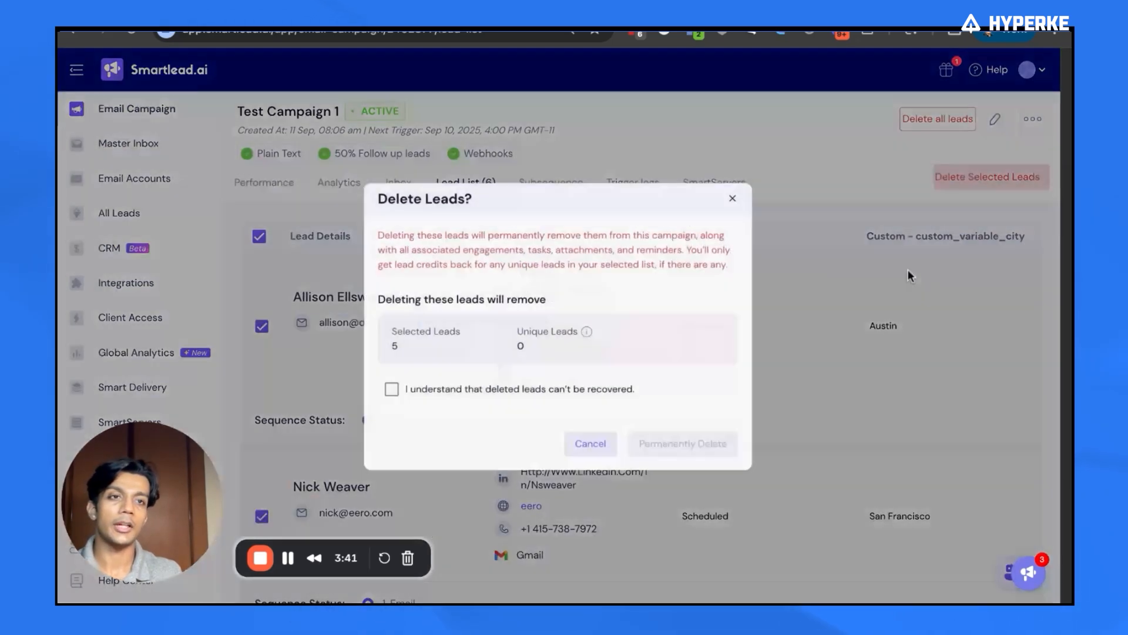
pyautogui.click(382, 393)
pyautogui.click(690, 449)
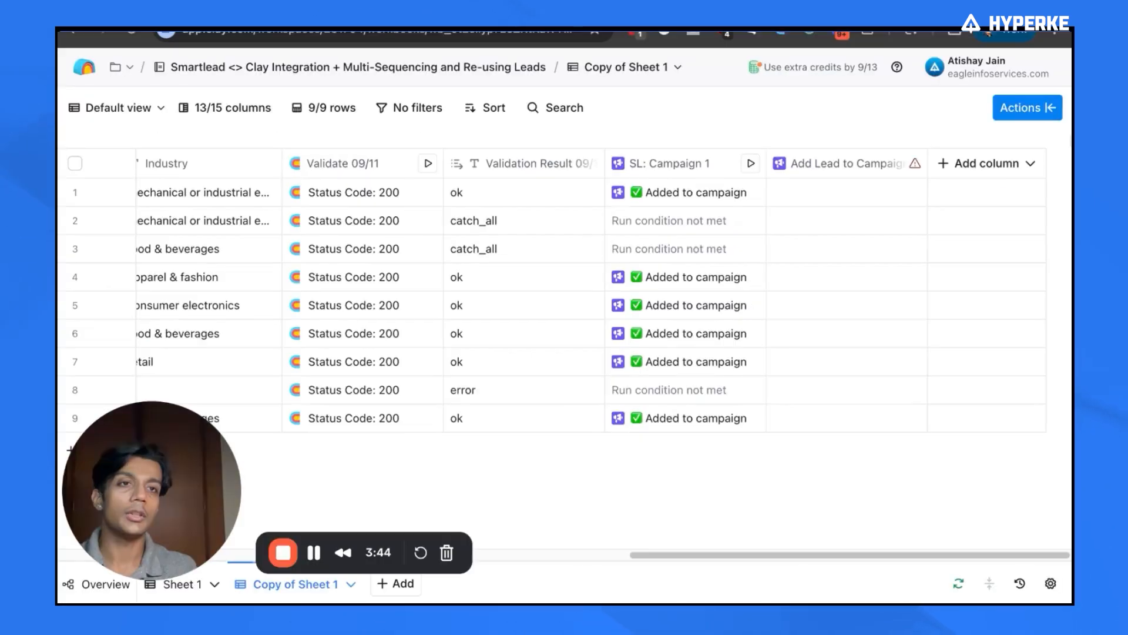
# In the copied Clay sheet, find enrichments for "round robin" and choose Distribute Leads Round-Robin for a new column.
pyautogui.click(930, 139)
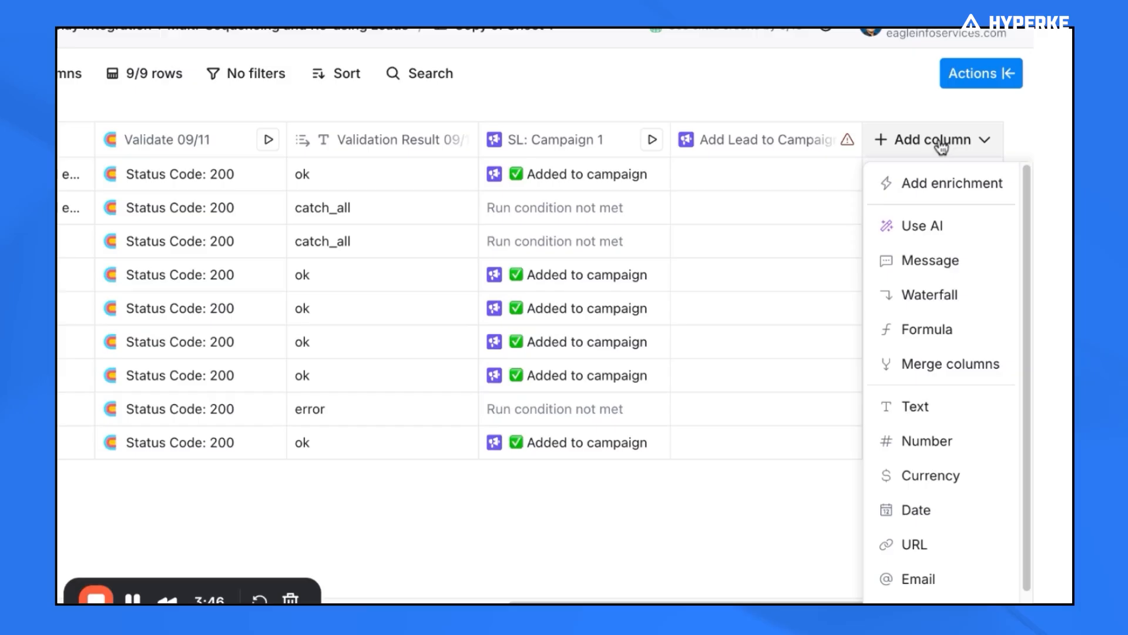
pyautogui.click(947, 196)
pyautogui.write('round ')
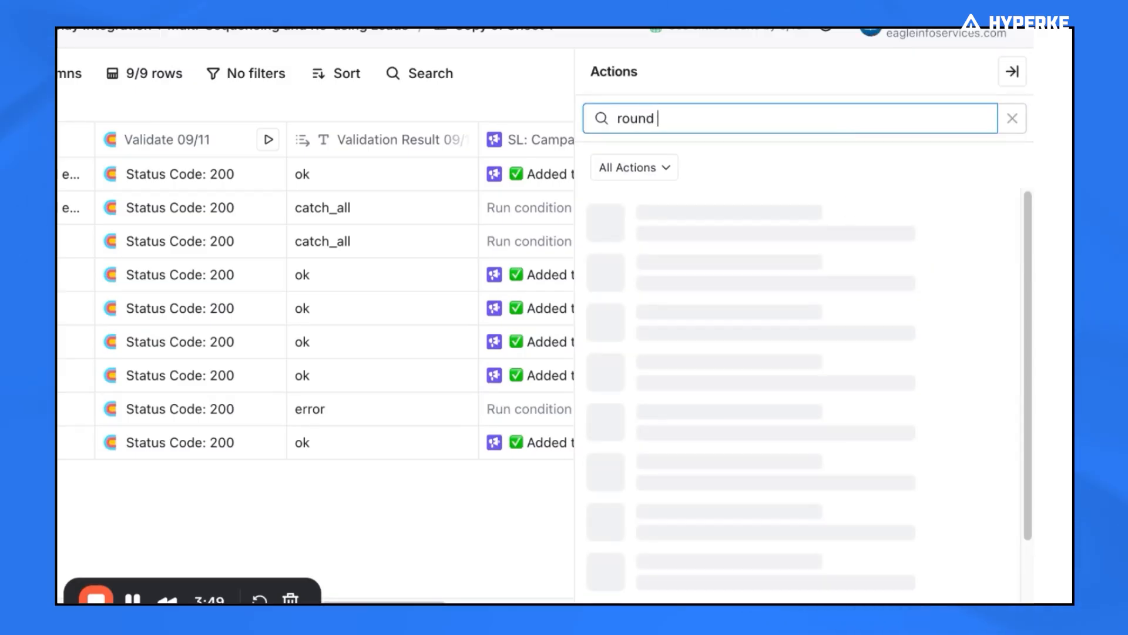
pyautogui.write('robin')
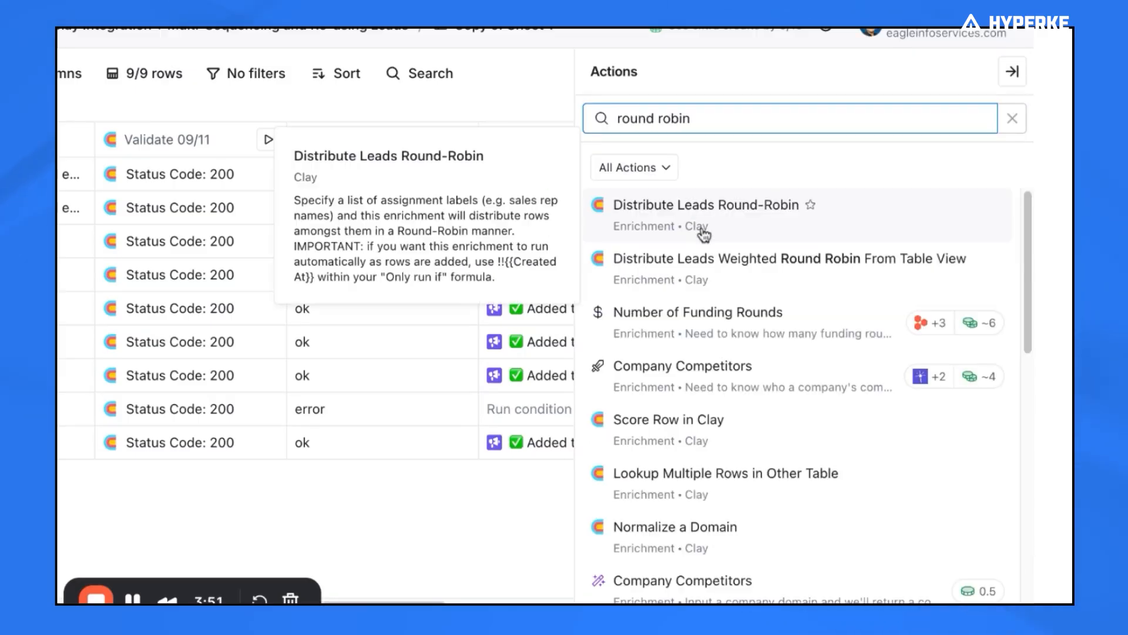
pyautogui.click(762, 232)
# Set the round-robin enrichment's assignment labels to 1 and 2.
pyautogui.click(744, 493)
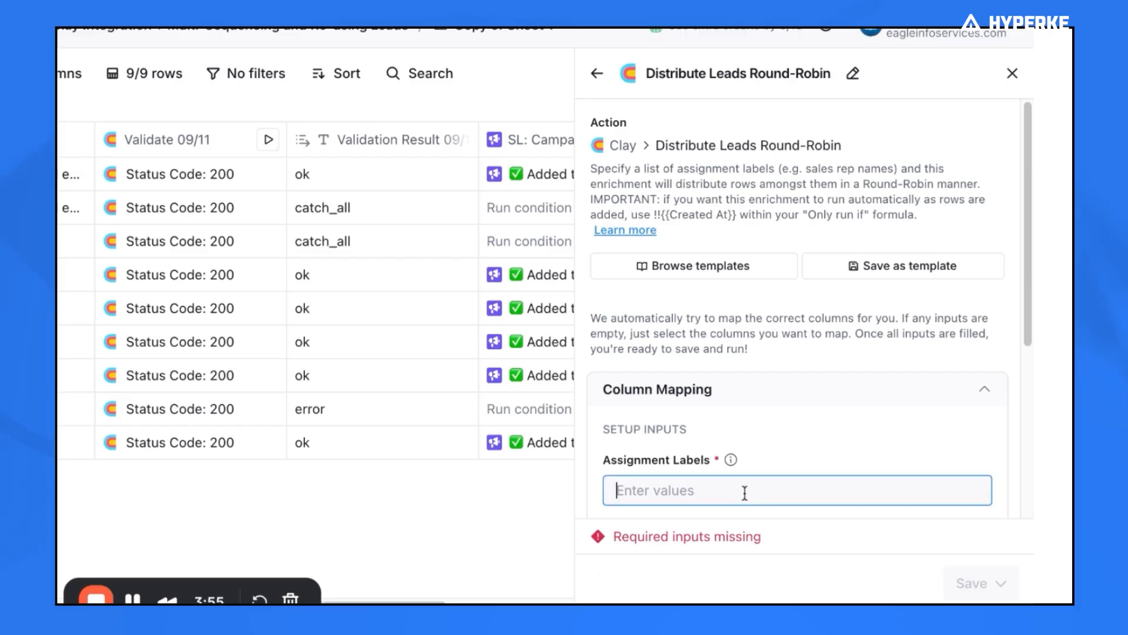
pyautogui.scroll(-4, 760, 482)
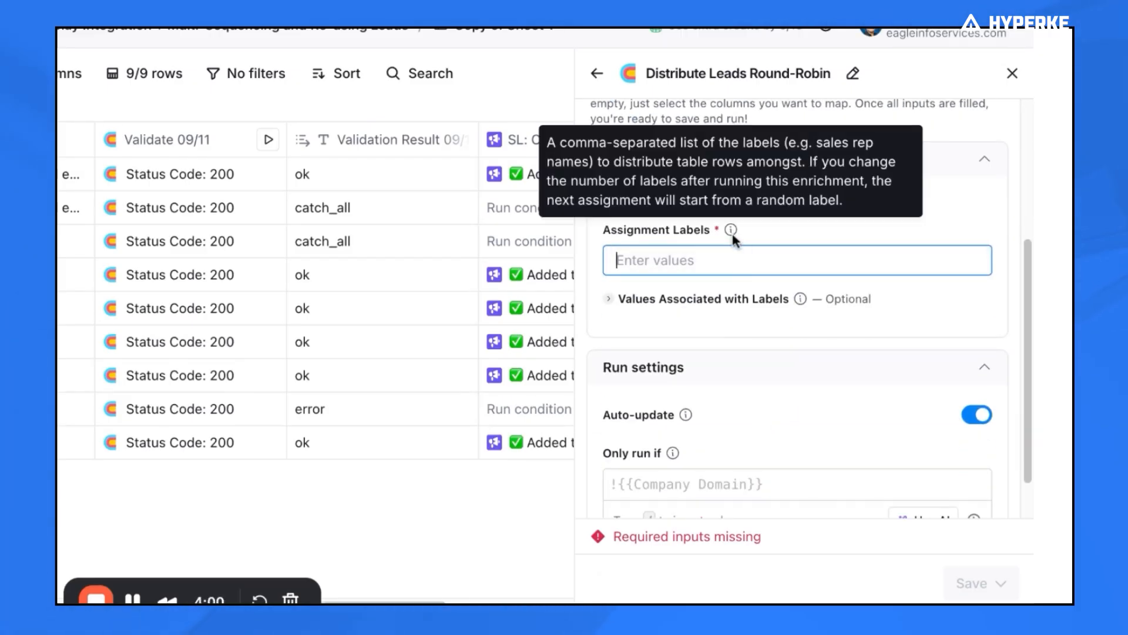
pyautogui.write('1, 2')
pyautogui.press('Return')
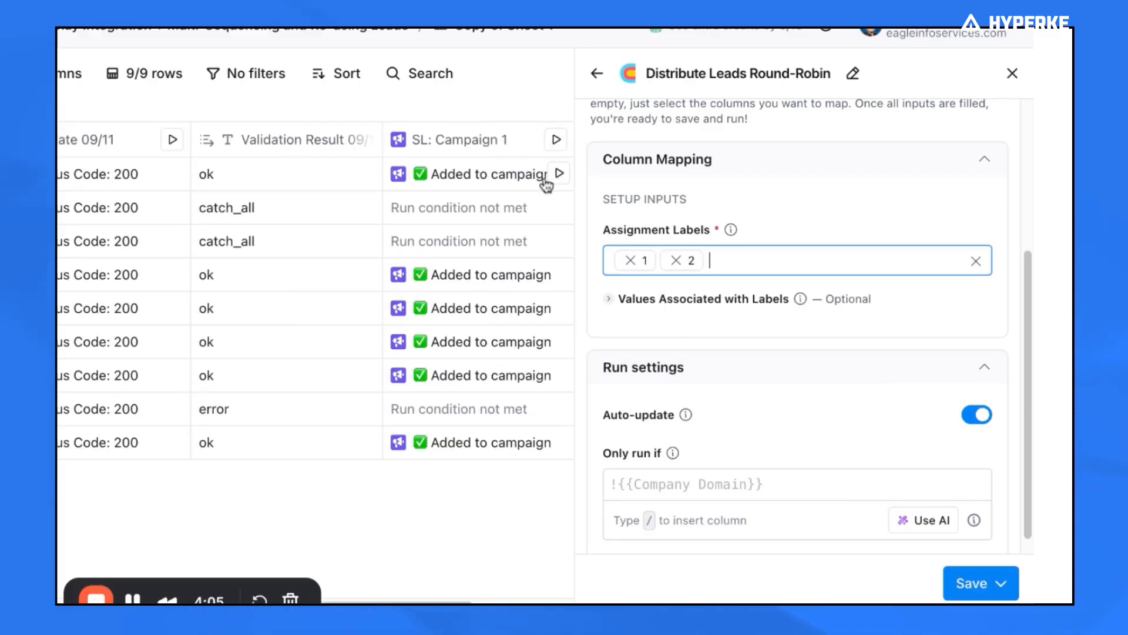
# Generate and save a run condition for the round-robin enrichment requiring Validation Result 09/11 === ok.
pyautogui.hscroll(6, 519, 180)
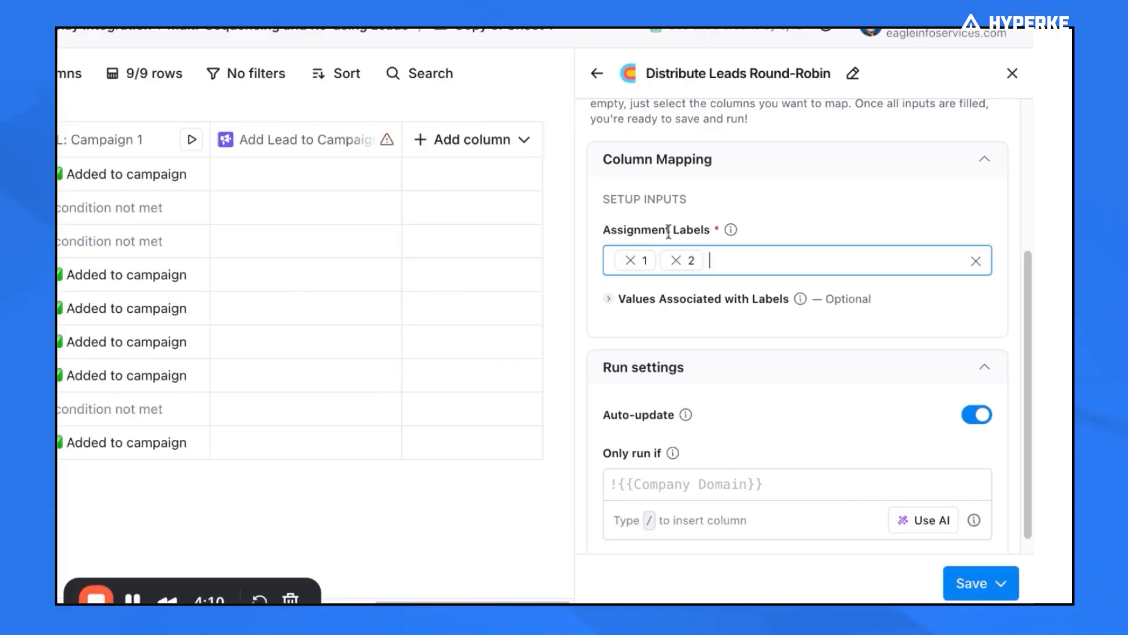
pyautogui.scroll(-1, 700, 353)
pyautogui.click(975, 583)
pyautogui.click(707, 463)
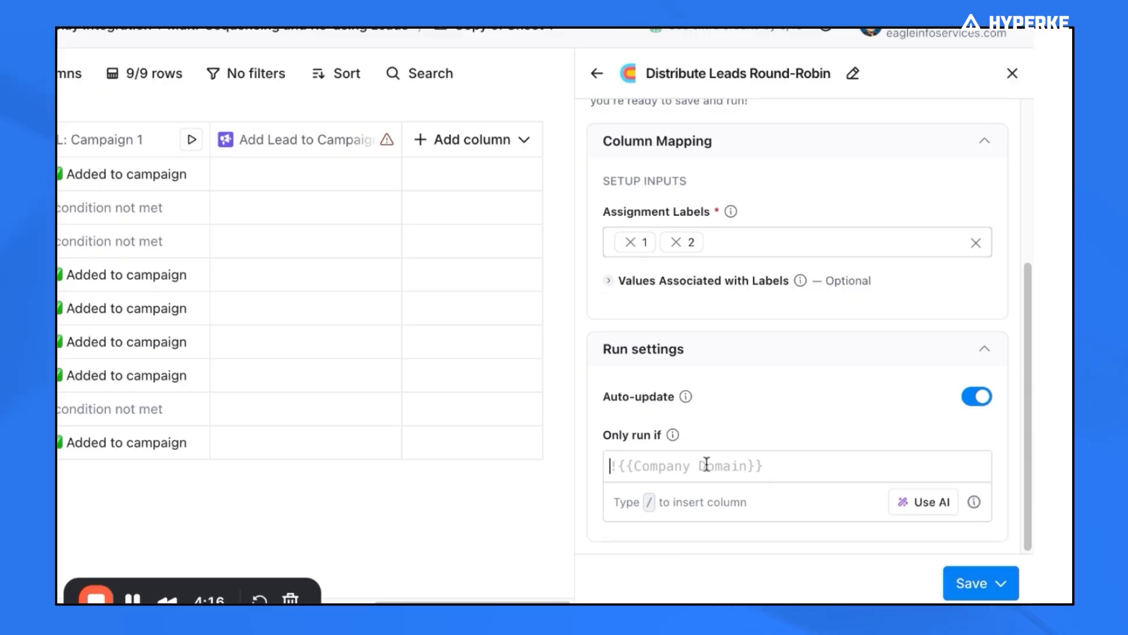
pyautogui.write('/valid')
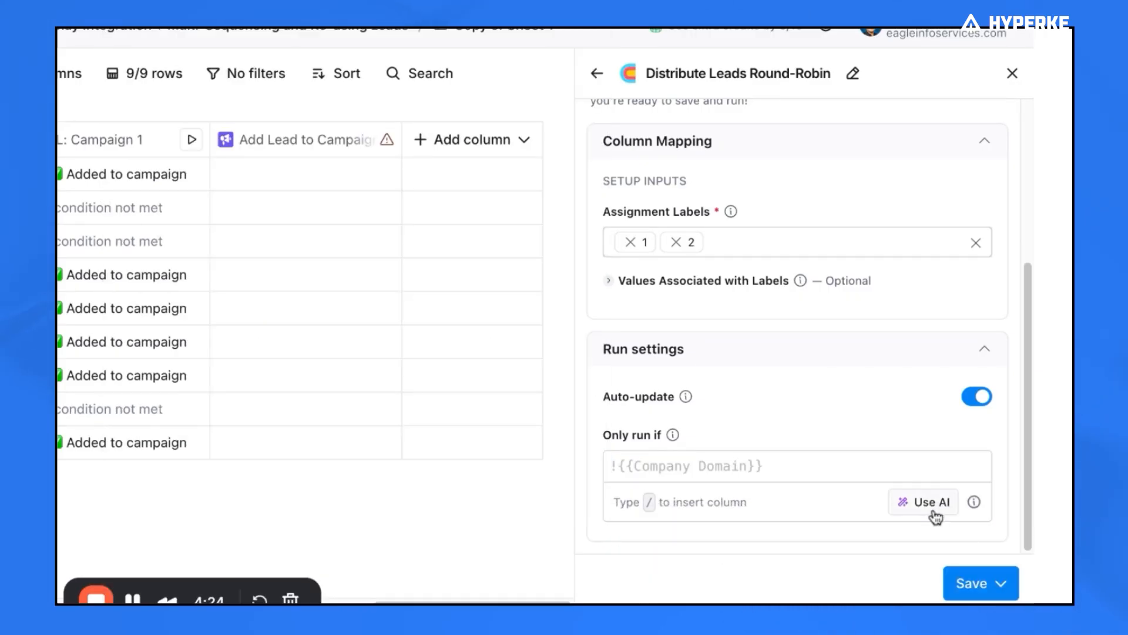
pyautogui.click(933, 512)
pyautogui.write('/valid')
pyautogui.scroll(-4, 365, 414)
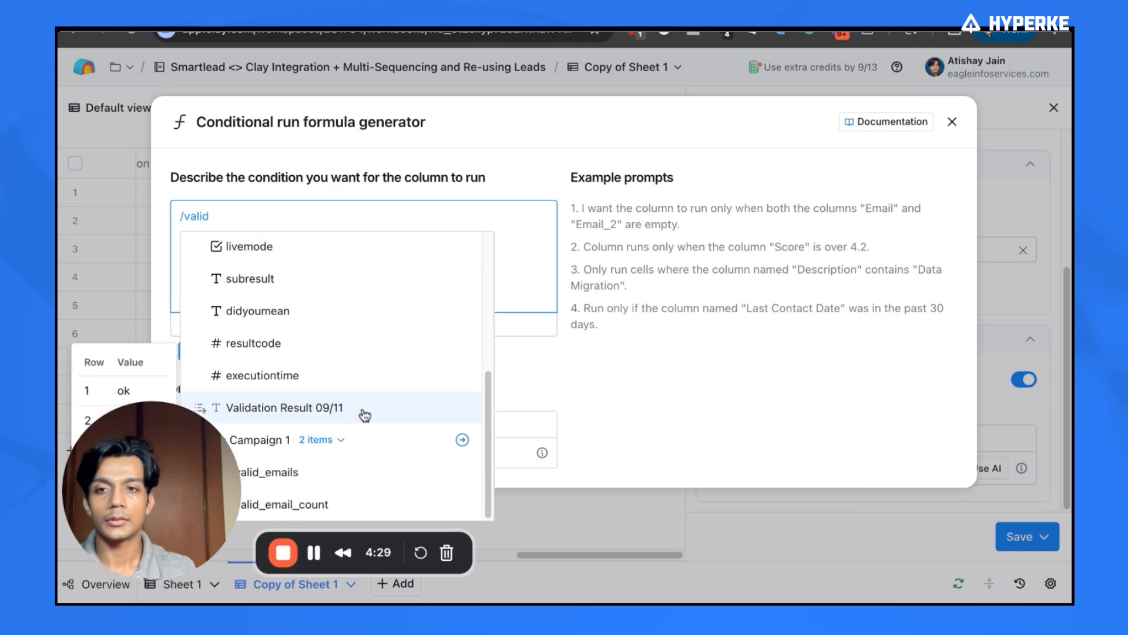
pyautogui.press('Return')
pyautogui.write('=== ok')
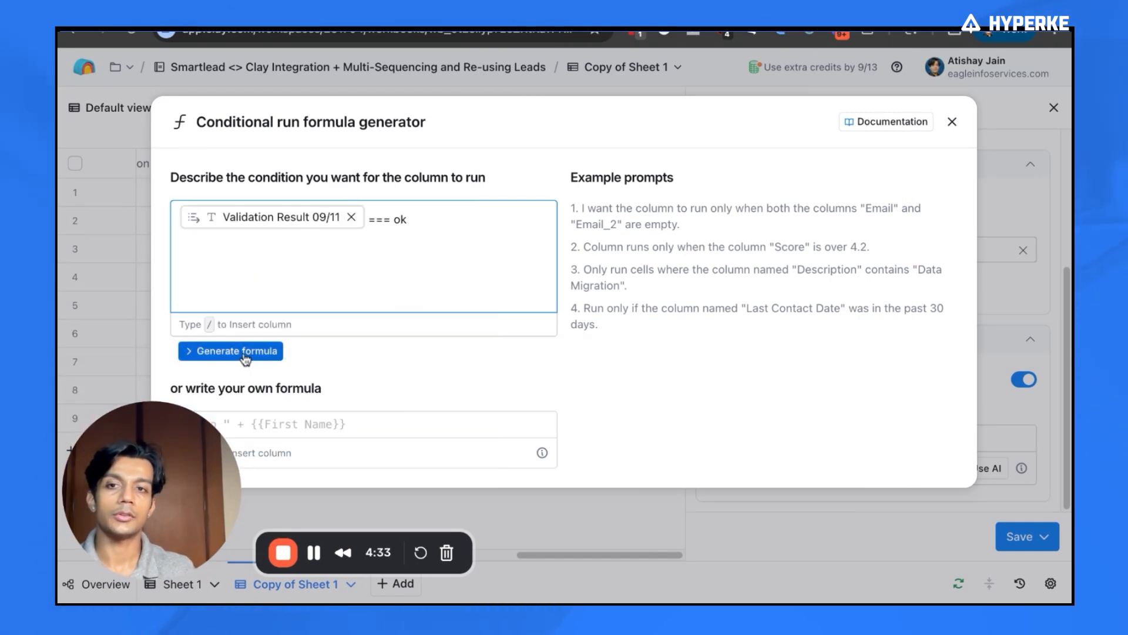
pyautogui.click(270, 352)
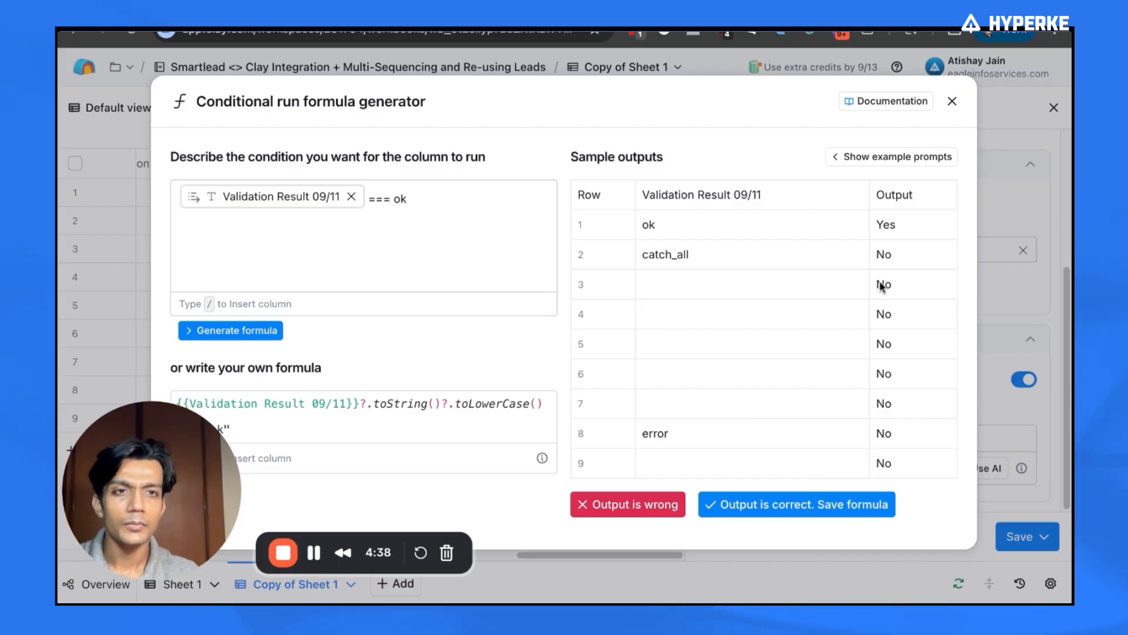
pyautogui.click(816, 506)
# Save and run the round-robin enrichment, and place its column directly before SL: Campaign 1.
pyautogui.hscroll(-5, 522, 343)
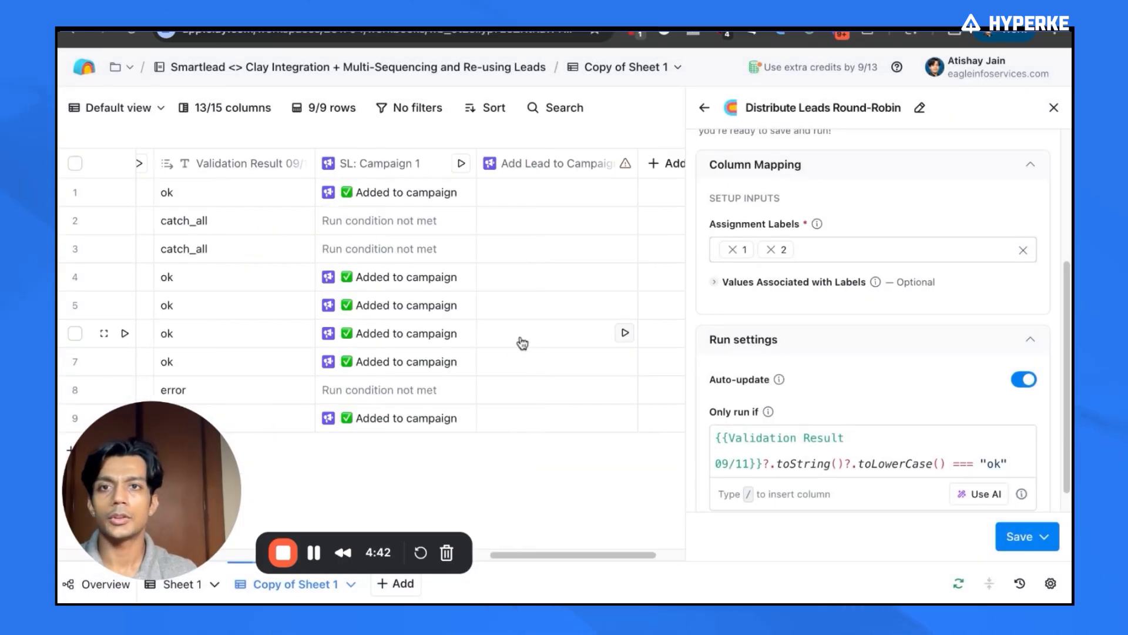
pyautogui.hscroll(5, 522, 340)
pyautogui.scroll(-1, 1008, 373)
pyautogui.click(1020, 536)
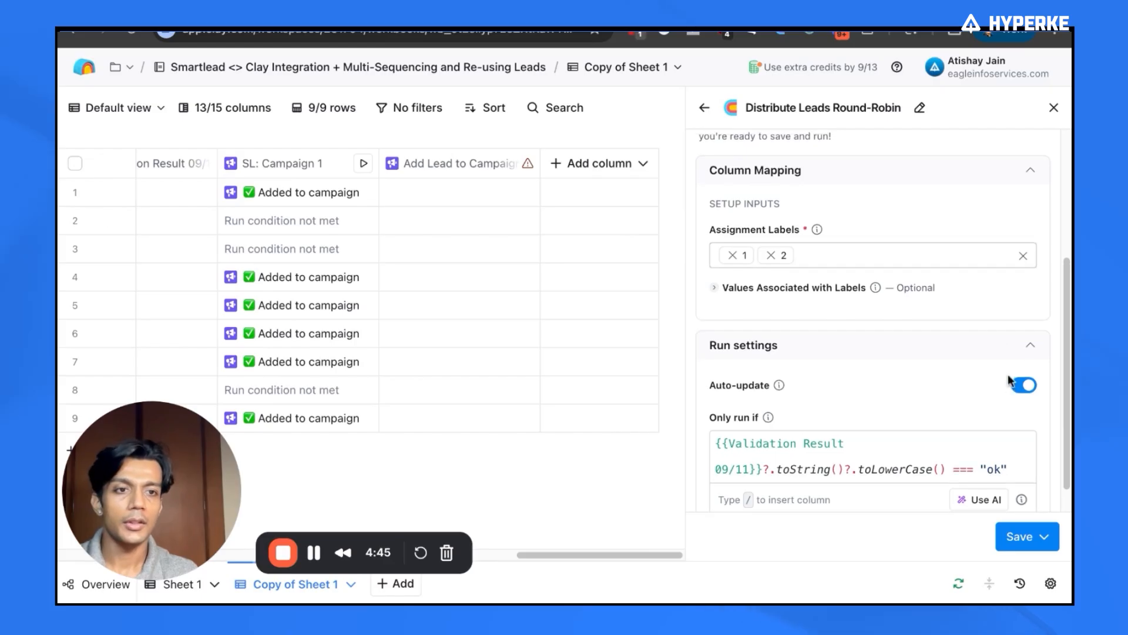
pyautogui.click(829, 376)
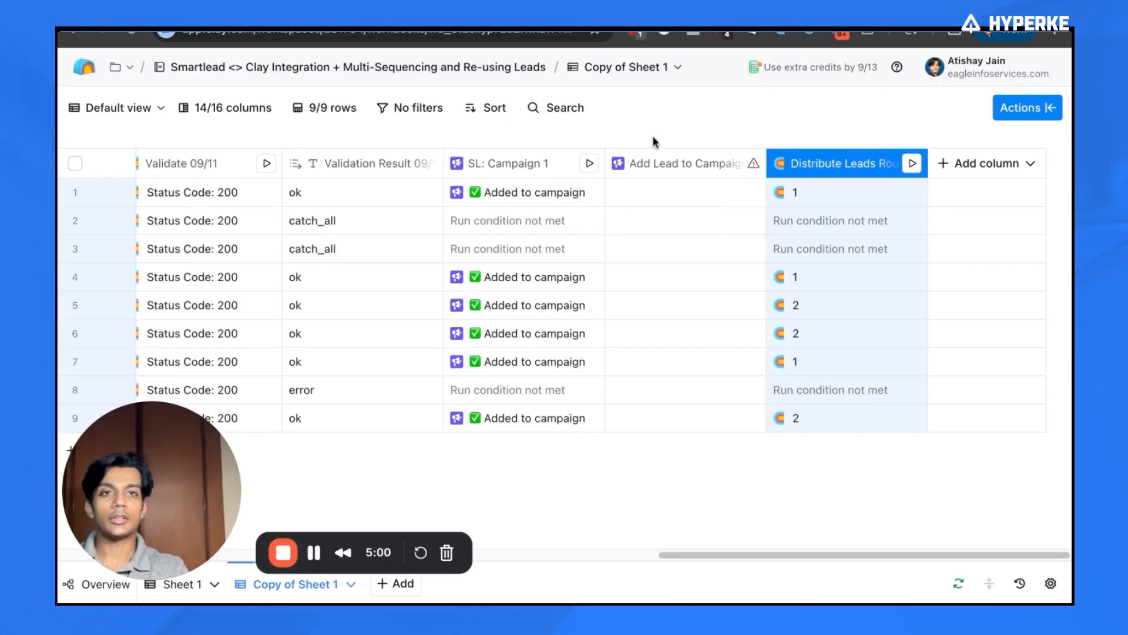
pyautogui.moveTo(816, 169); pyautogui.dragTo(523, 164)
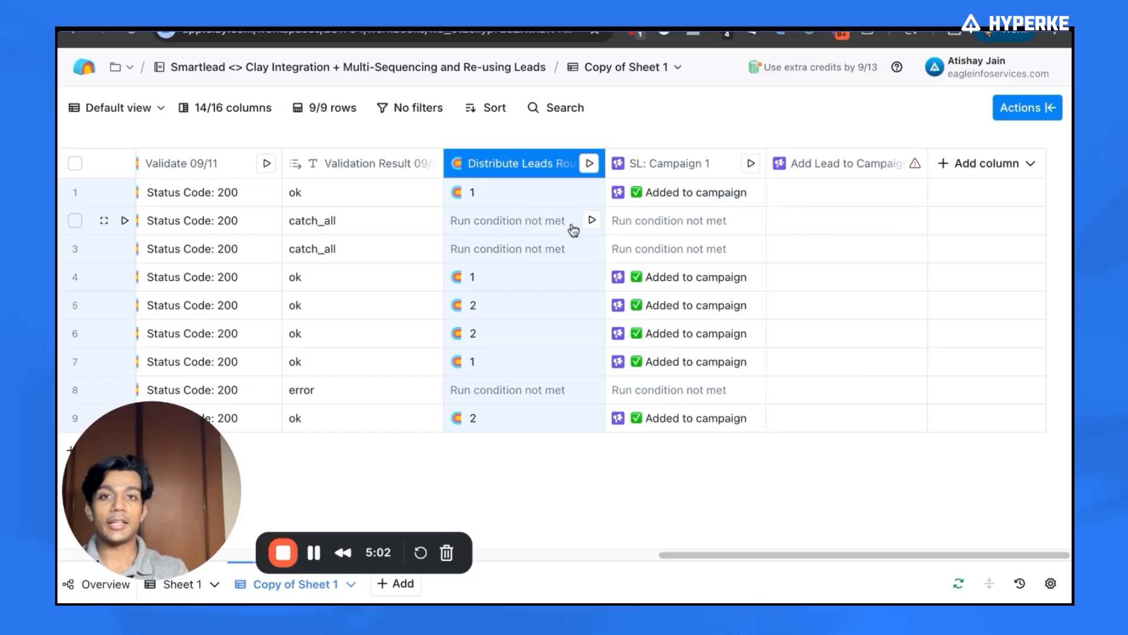
pyautogui.click(546, 470)
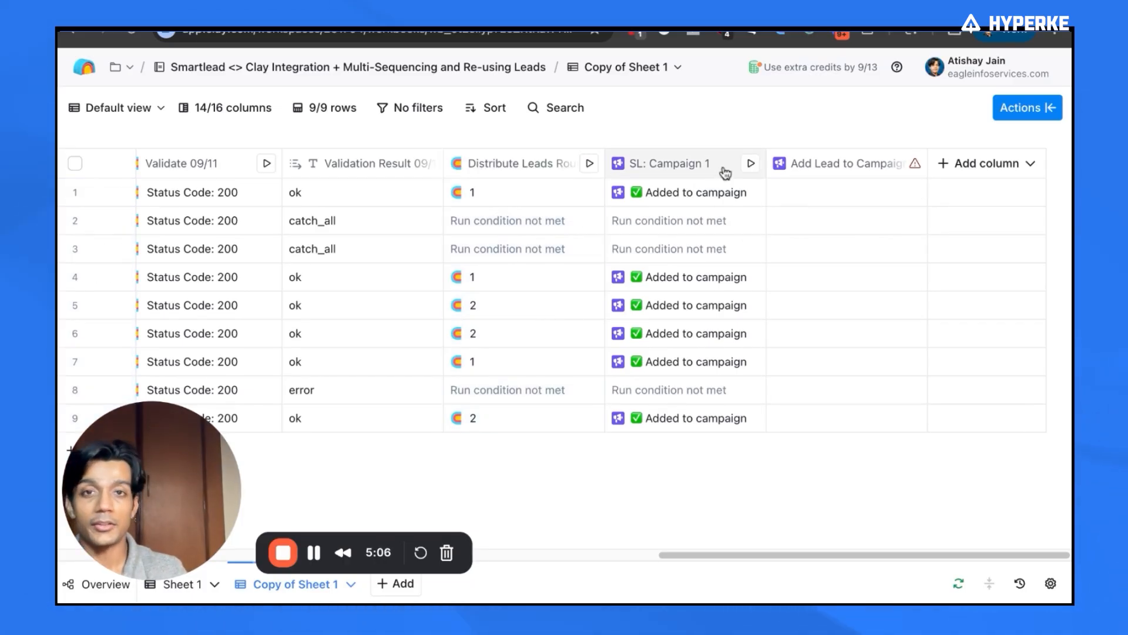
# Review the assignment labels in the Distribute Leads Round-Robin column's settings.
pyautogui.click(511, 164)
pyautogui.click(539, 234)
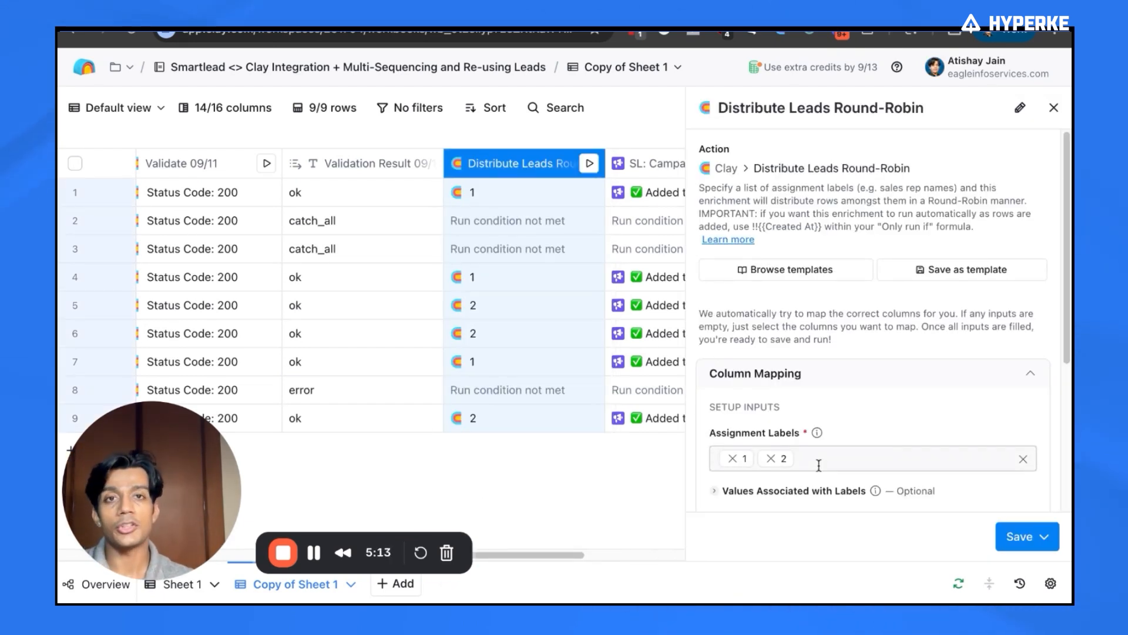
pyautogui.click(1054, 109)
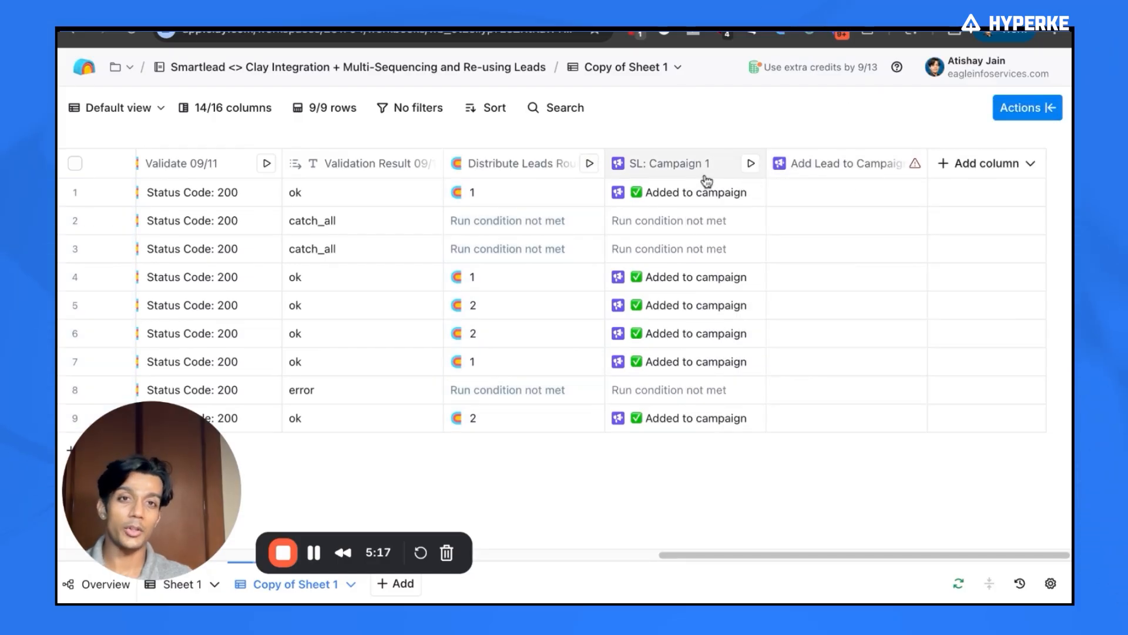
# Add AND Distribute Leads Round-Robin value == 1 to SL: Campaign 1's AI-generated run condition, and save and rerun the column.
pyautogui.click(695, 168)
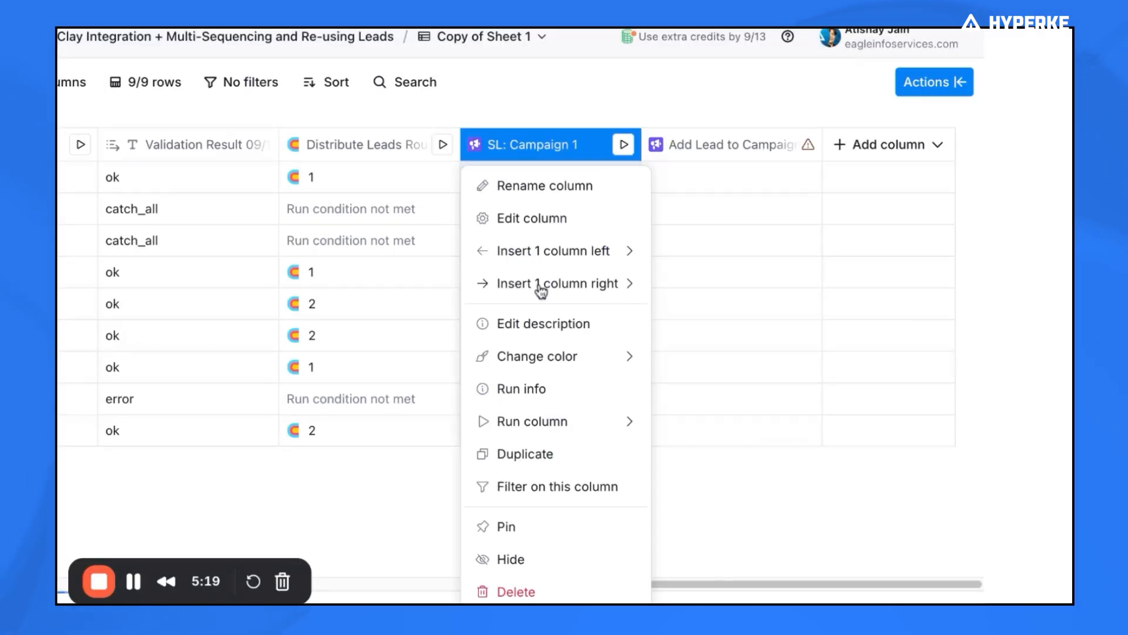
pyautogui.click(578, 226)
pyautogui.scroll(-5, 758, 282)
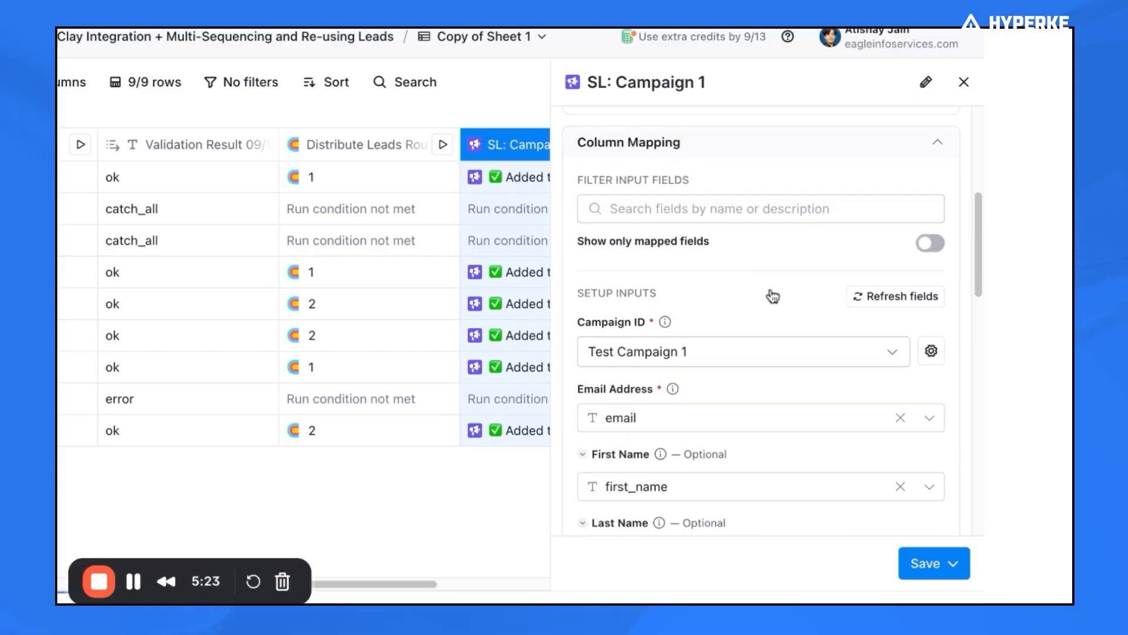
pyautogui.scroll(-10, 769, 310)
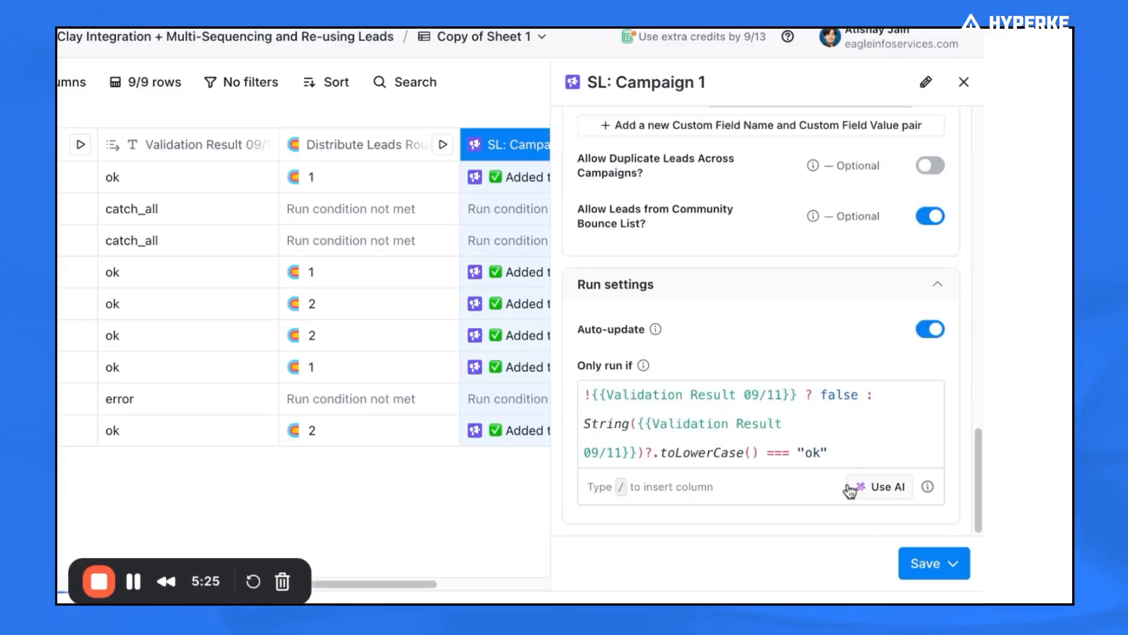
pyautogui.click(870, 487)
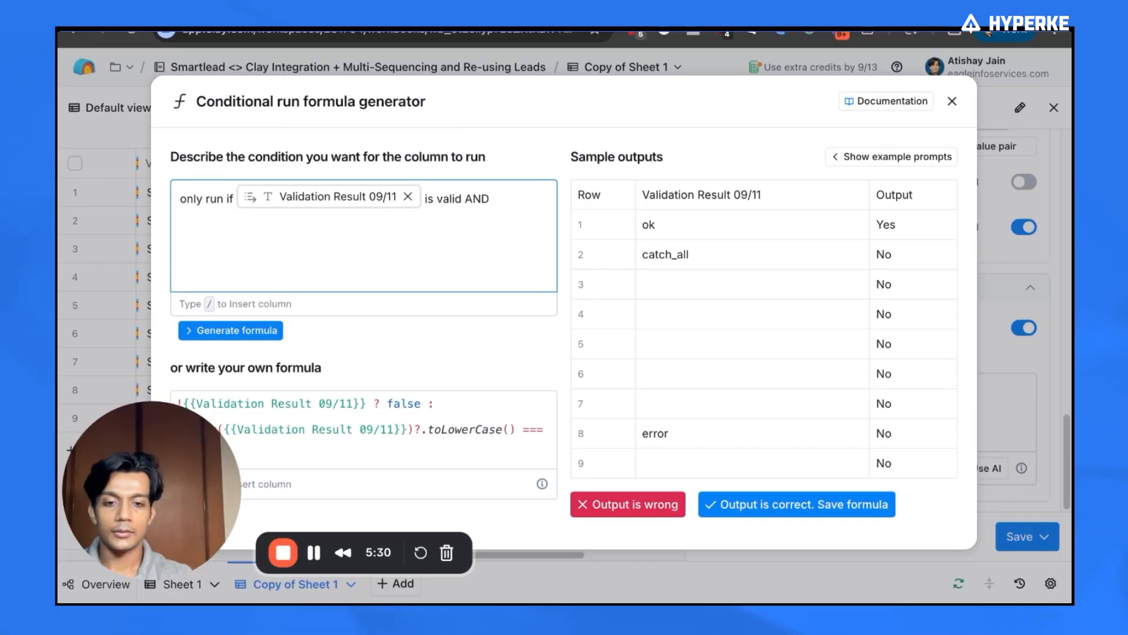
pyautogui.write('/11 is ok AND /')
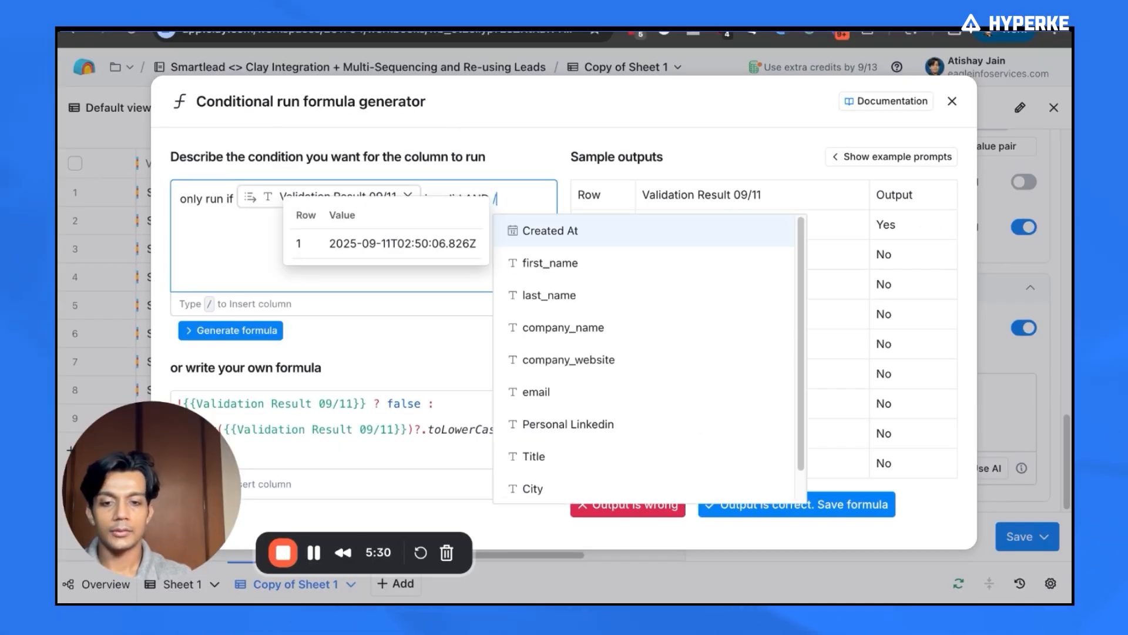
pyautogui.write('rou')
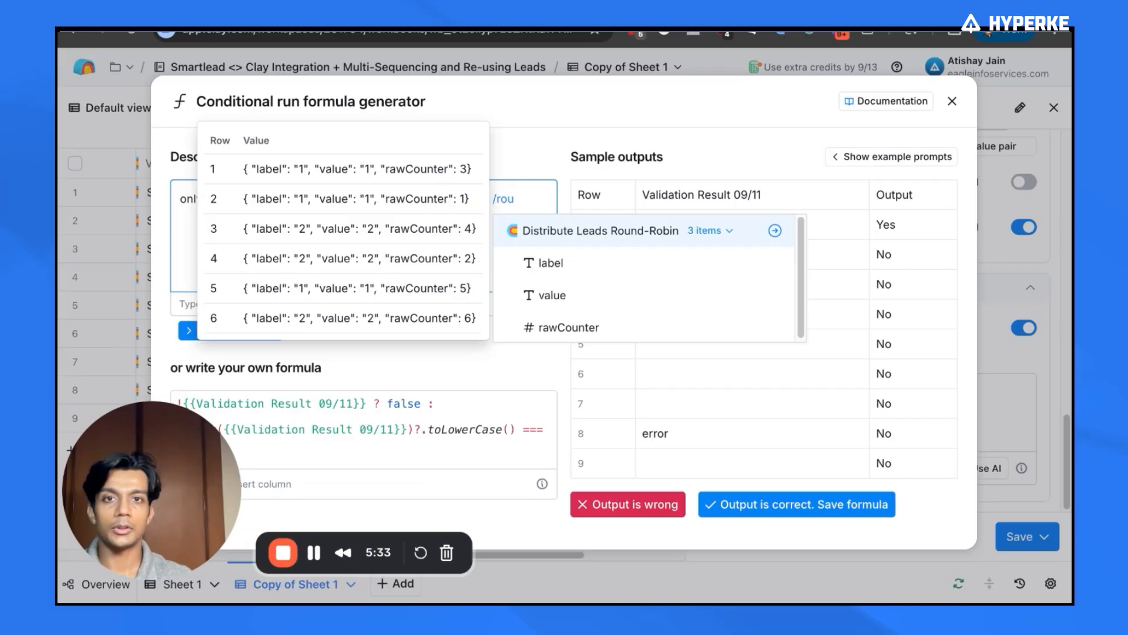
pyautogui.press('Down')
pyautogui.press('Down')
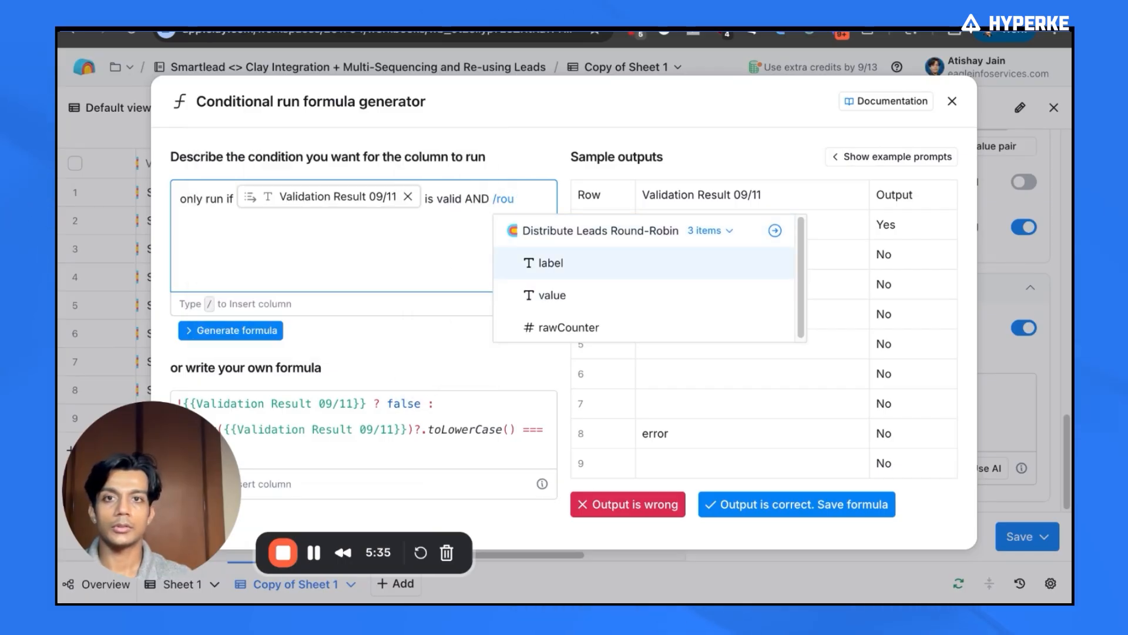
pyautogui.press('Down')
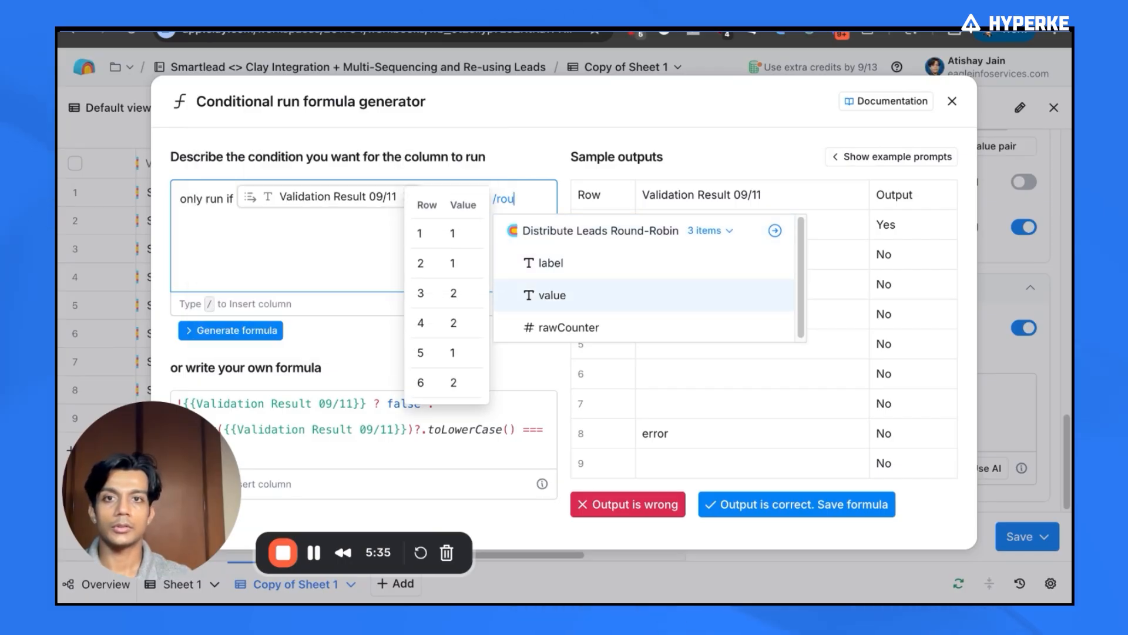
pyautogui.press('Up')
pyautogui.press('Down')
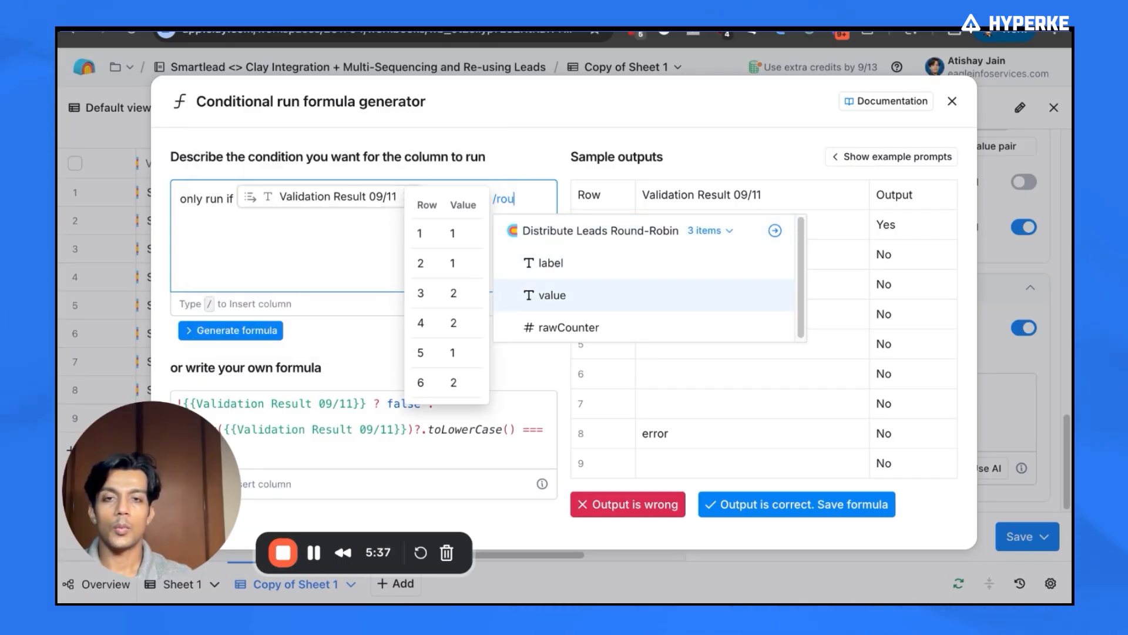
pyautogui.press('Down')
pyautogui.press('Up')
pyautogui.press('Return')
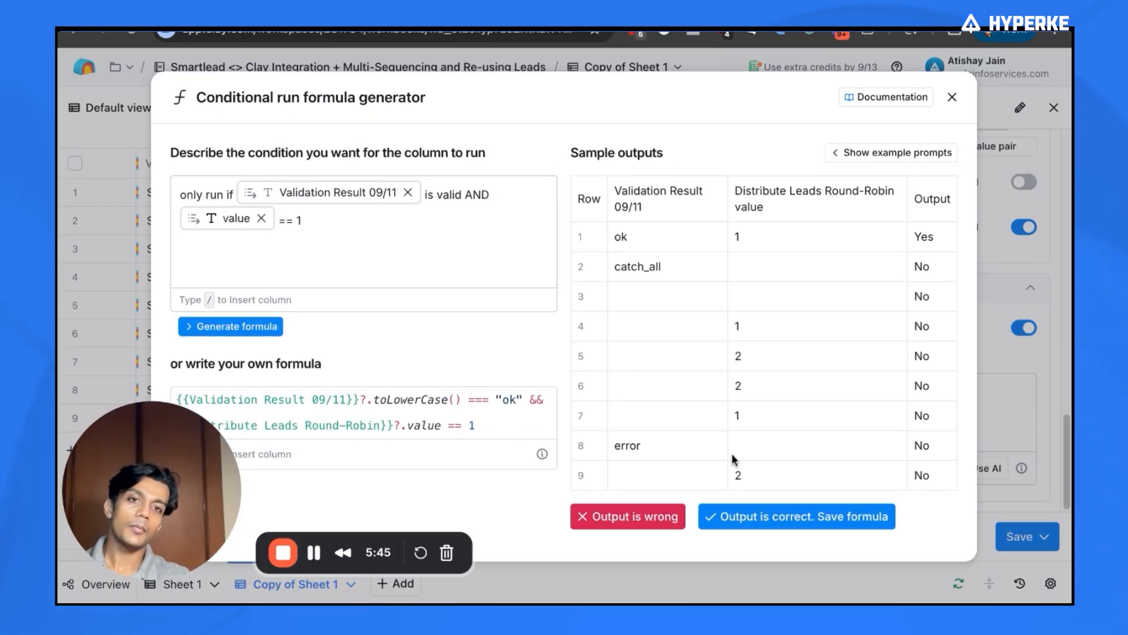
pyautogui.click(875, 517)
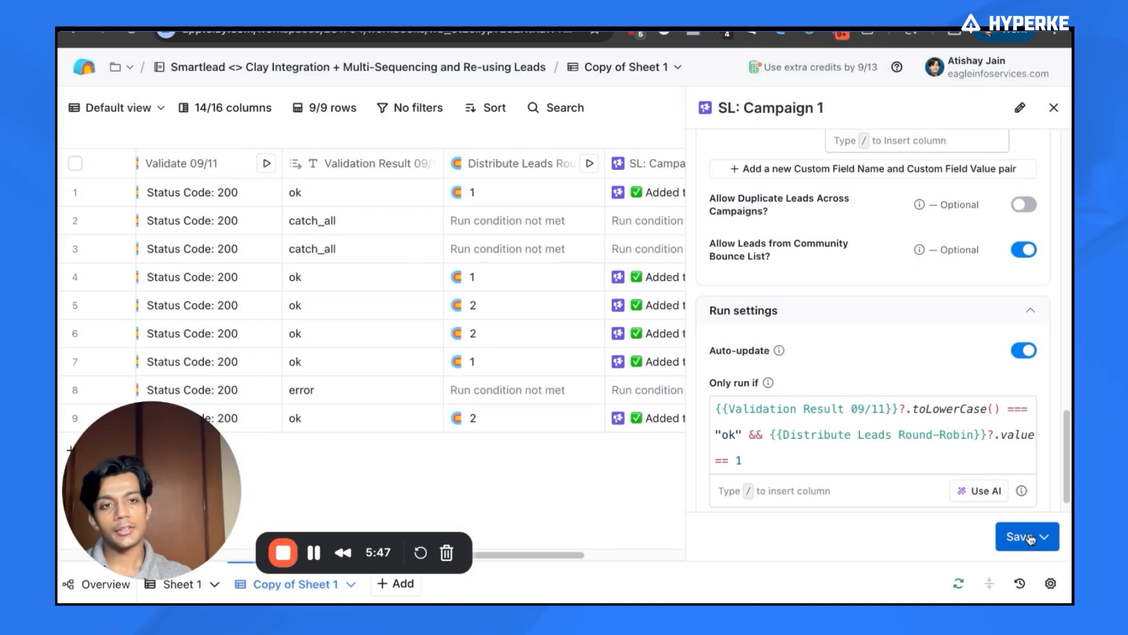
pyautogui.click(1023, 536)
pyautogui.click(999, 479)
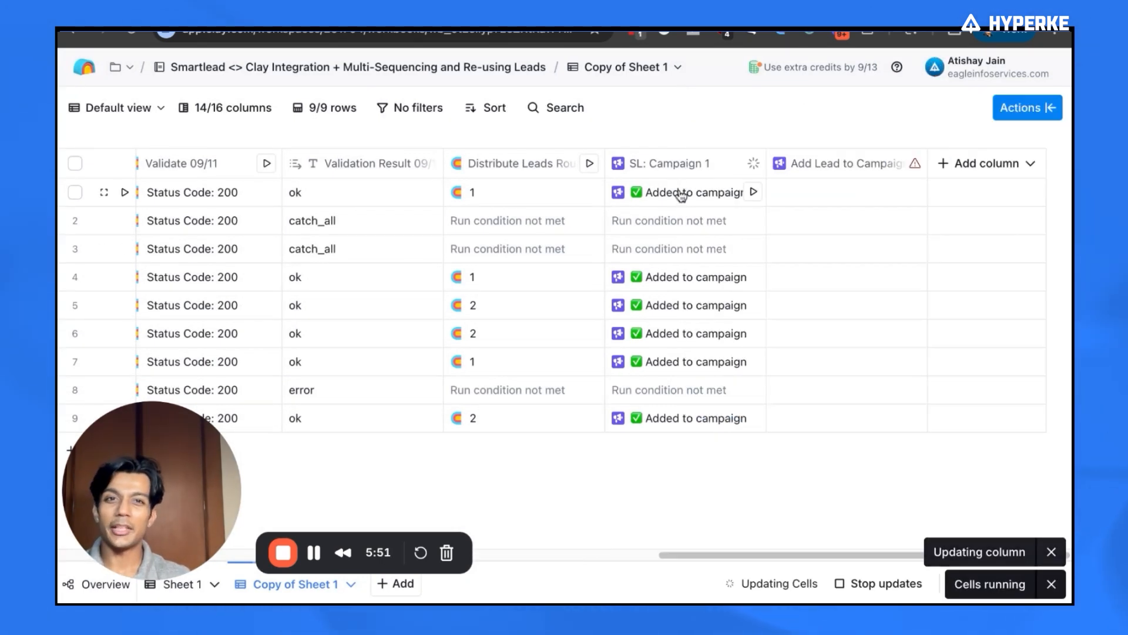
# In the Add Lead to Campaign column's run condition prompt, append Distribute Leads Round-Robin value == 2 as an AND requirement.
pyautogui.click(846, 162)
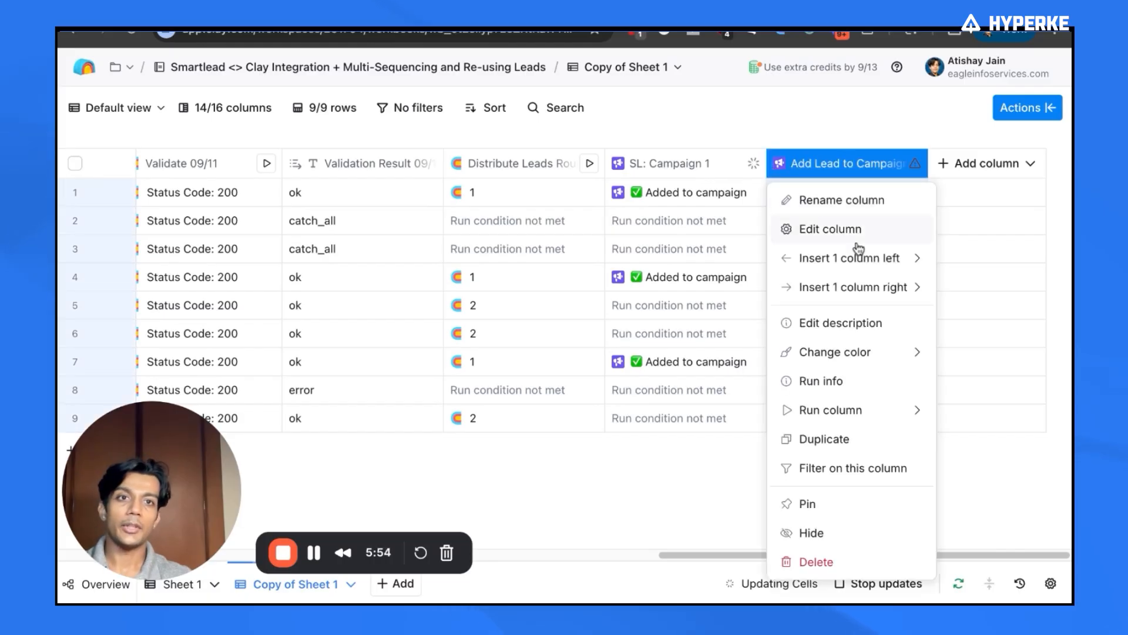
pyautogui.click(854, 233)
pyautogui.scroll(-5, 947, 456)
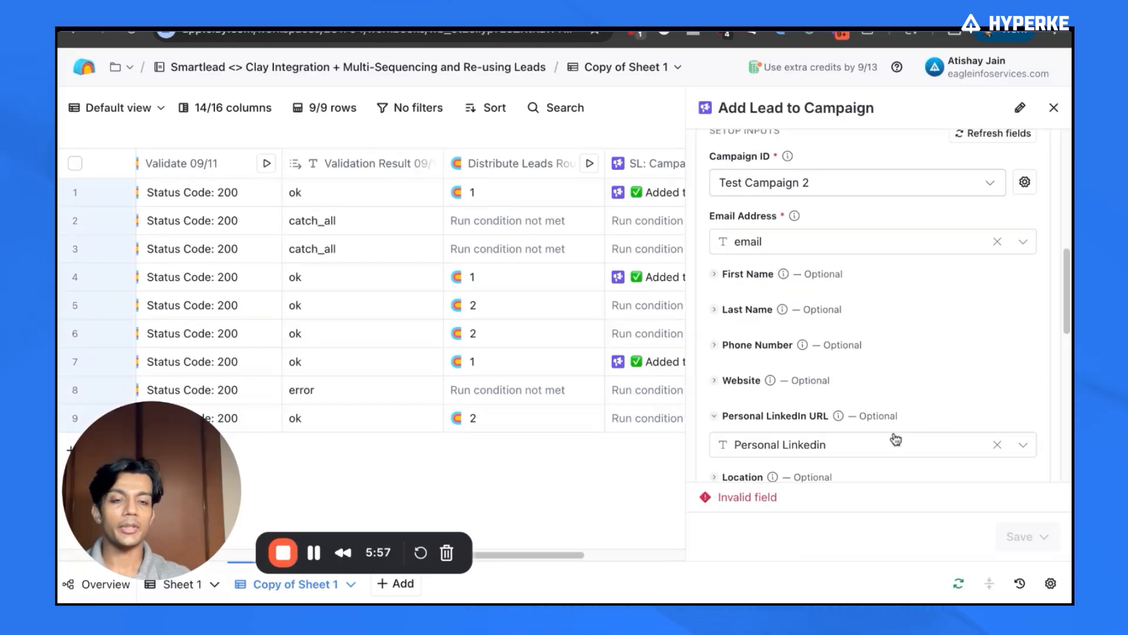
pyautogui.scroll(-5, 895, 439)
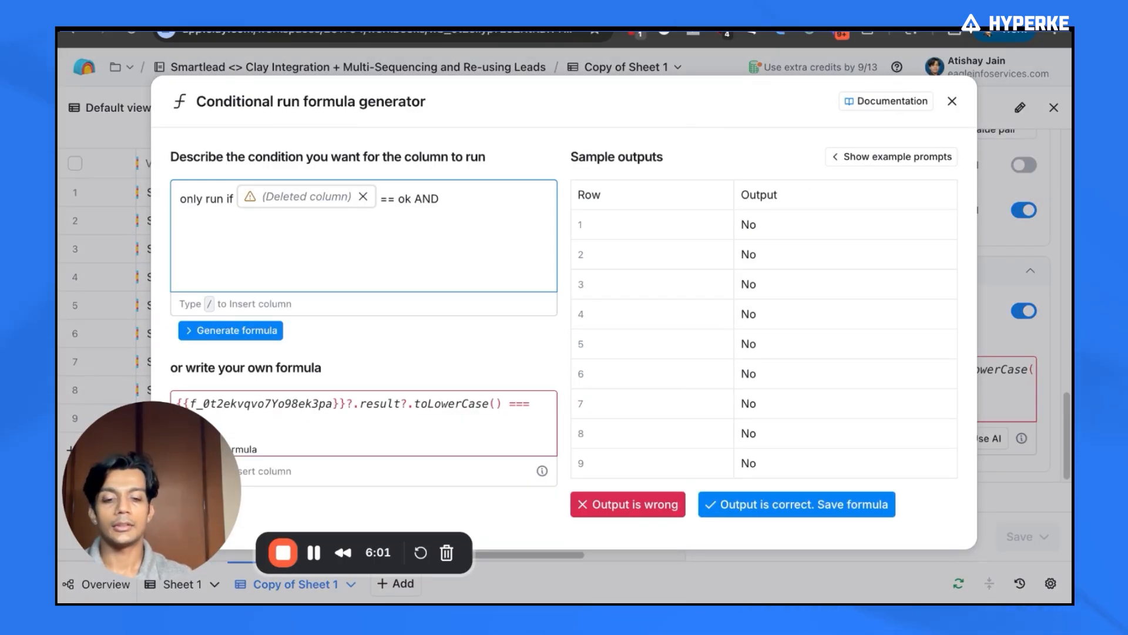
pyautogui.write('/dis')
pyautogui.press('Down')
pyautogui.press('Return')
pyautogui.write('== 2')
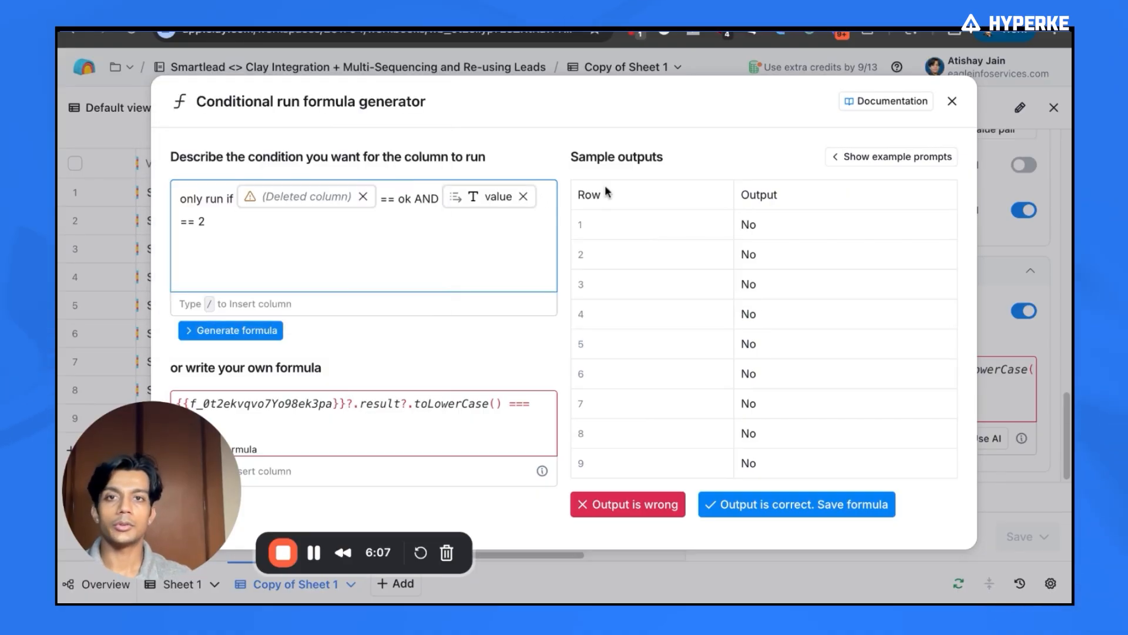
# Replace the deleted column reference with Validation Result 09/11, generate and save the formula, and save and run the column.
pyautogui.click(364, 197)
pyautogui.write('/valid')
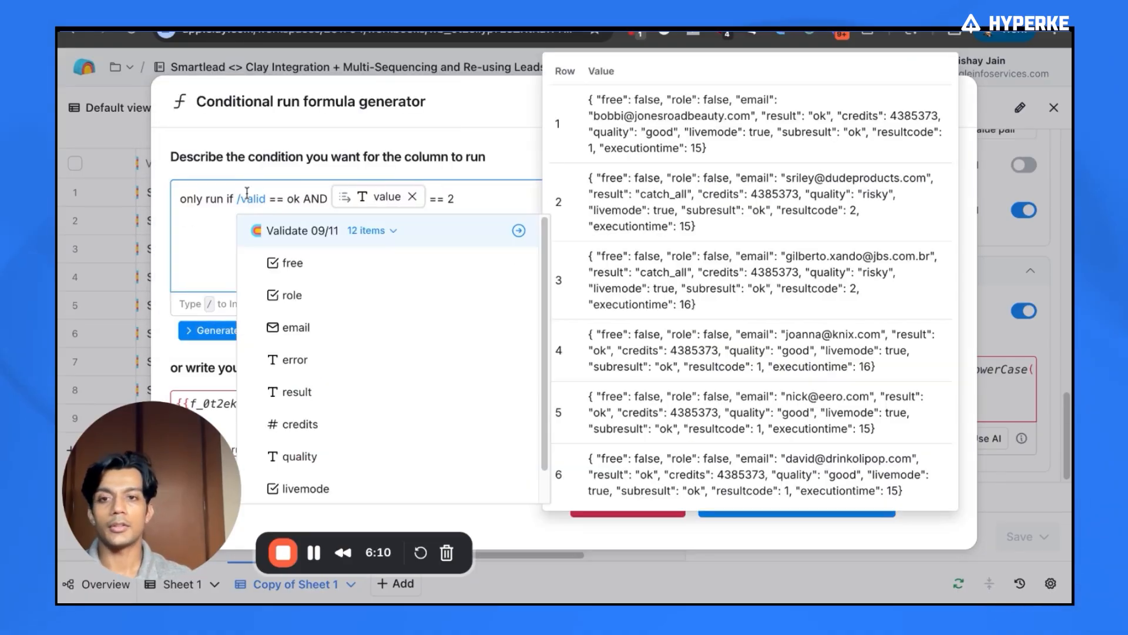
pyautogui.scroll(-3, 364, 382)
pyautogui.click(363, 398)
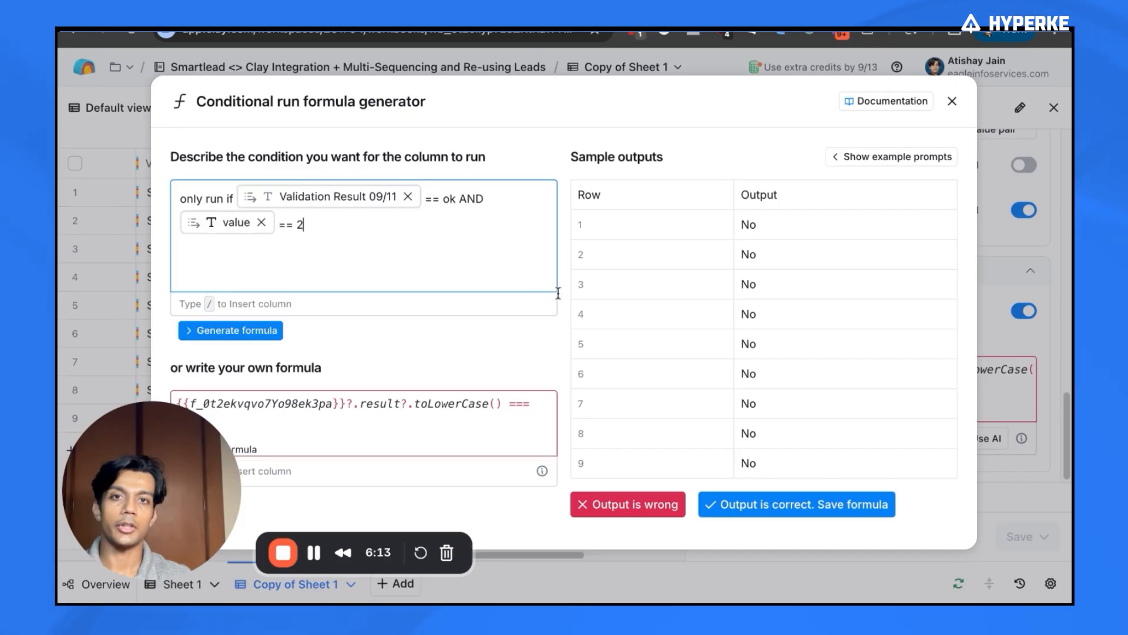
pyautogui.click(231, 326)
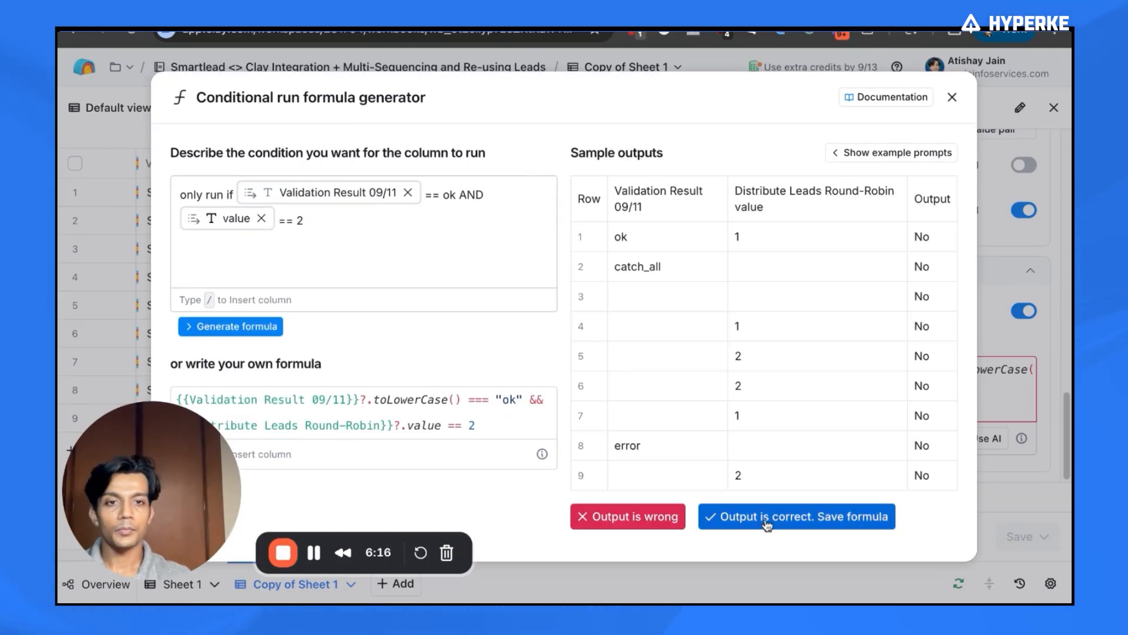
pyautogui.click(797, 516)
pyautogui.click(1019, 534)
pyautogui.click(952, 461)
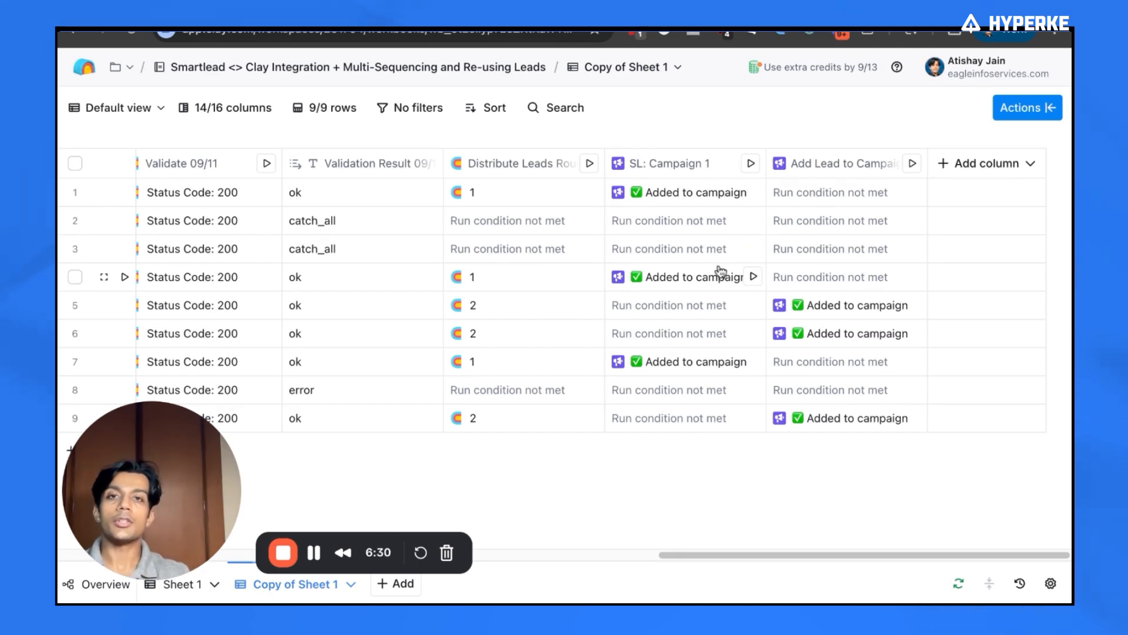
pyautogui.hscroll(-10, 613, 292)
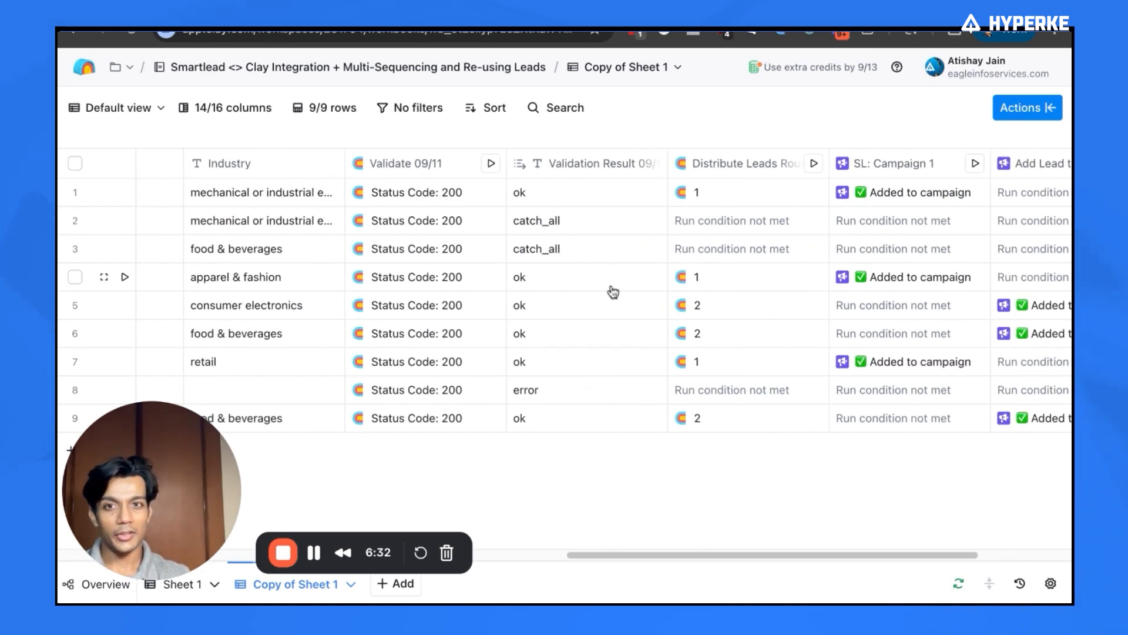
pyautogui.hscroll(-5, 553, 280)
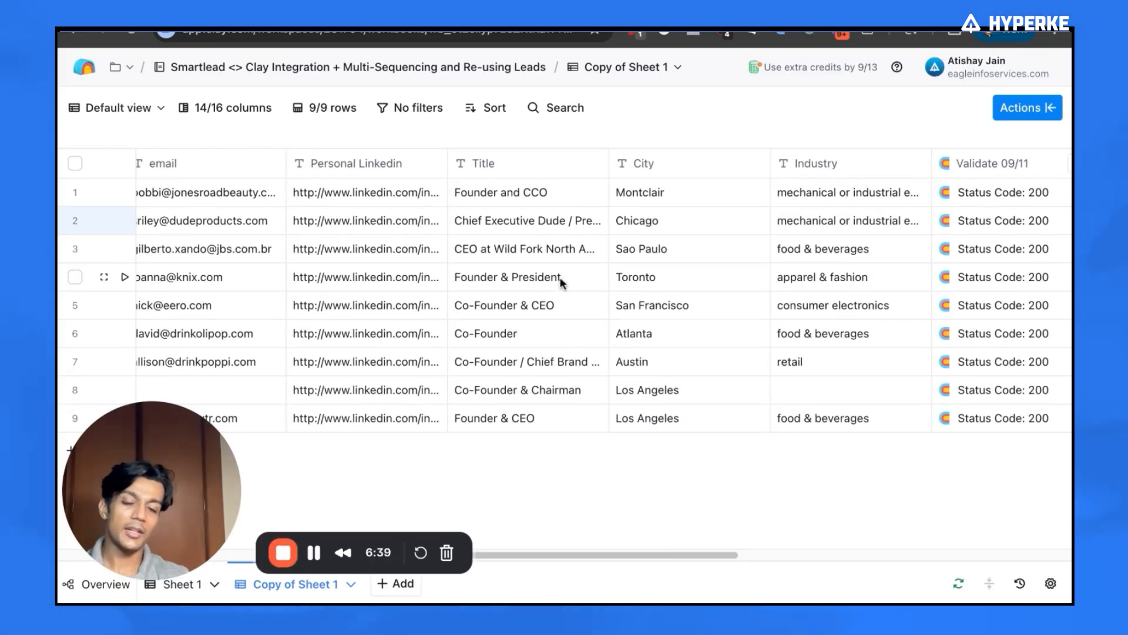
# Review SL: Campaign 1's field mappings and run condition in its column settings.
pyautogui.hscroll(15, 559, 279)
pyautogui.click(705, 165)
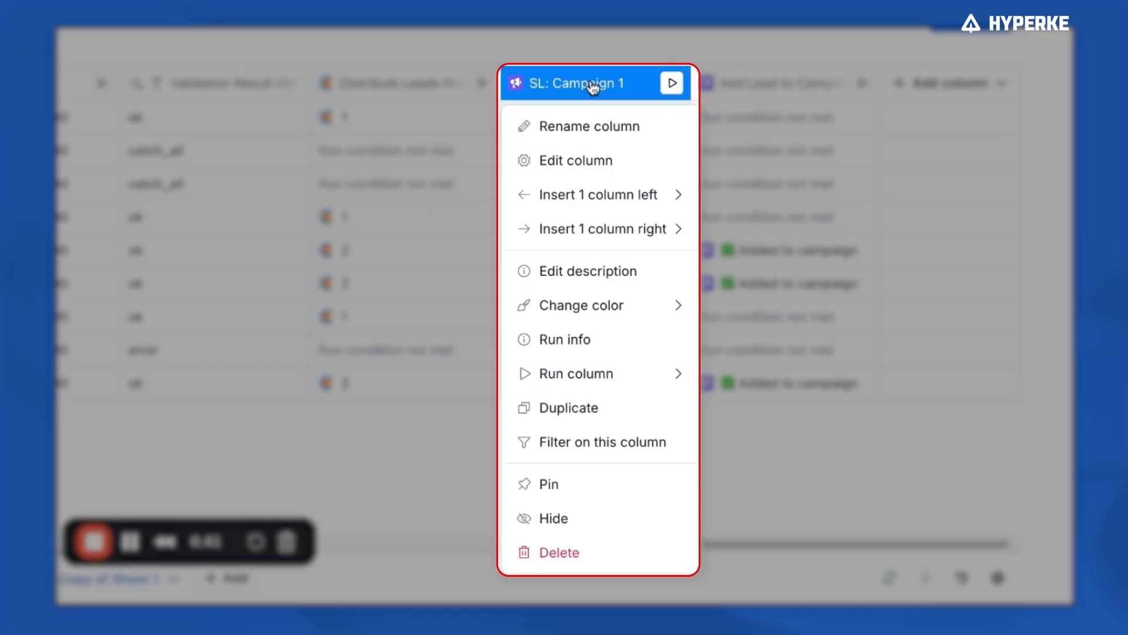
pyautogui.click(618, 167)
pyautogui.scroll(-10, 767, 384)
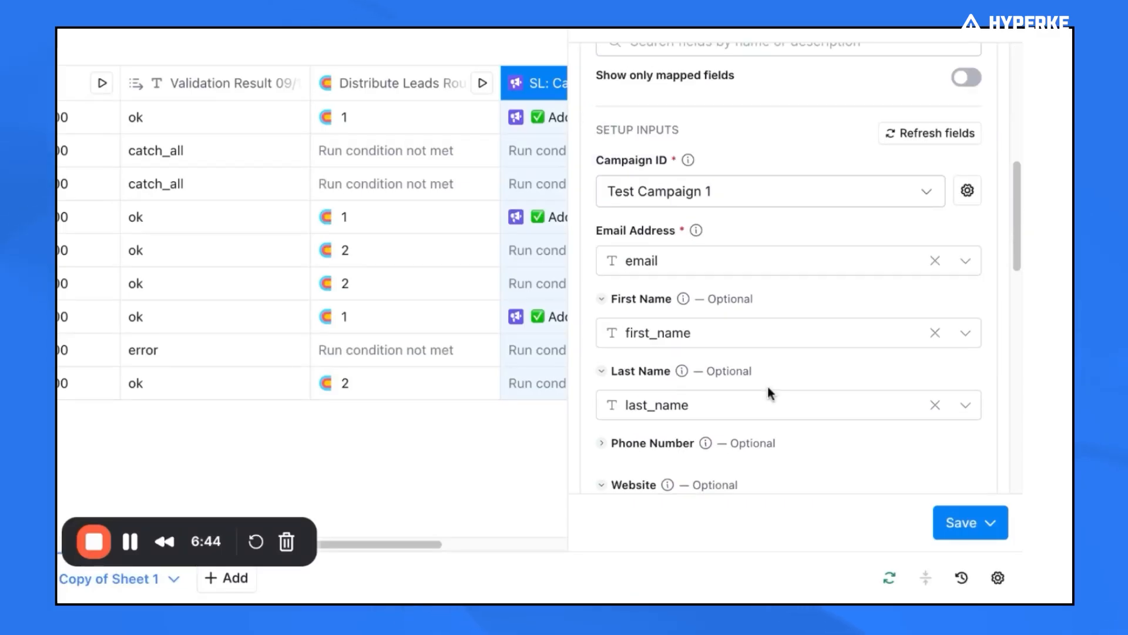
pyautogui.scroll(-2, 768, 386)
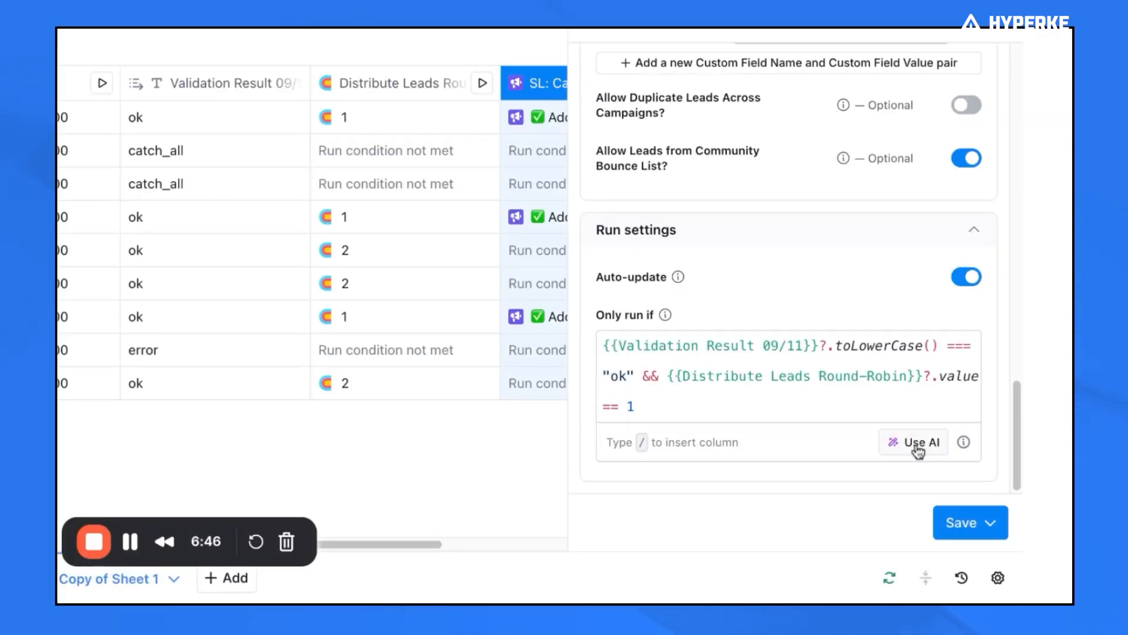
pyautogui.click(993, 33)
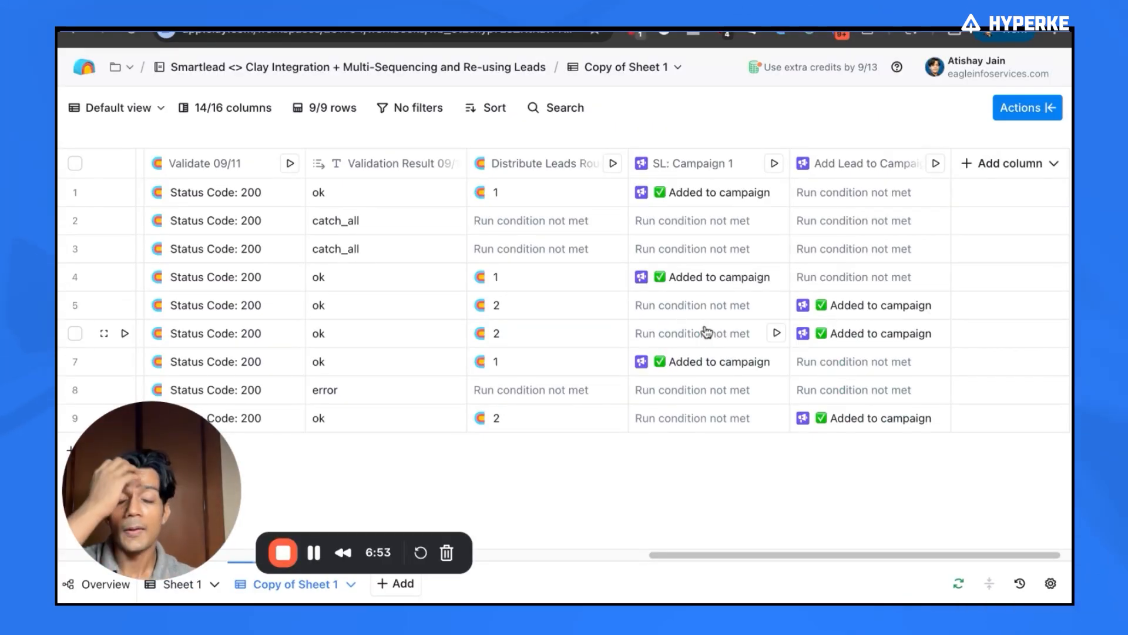
# Turn off Auto-update in the run settings of the SL: Campaign 1 column.
pyautogui.hscroll(-15, 707, 333)
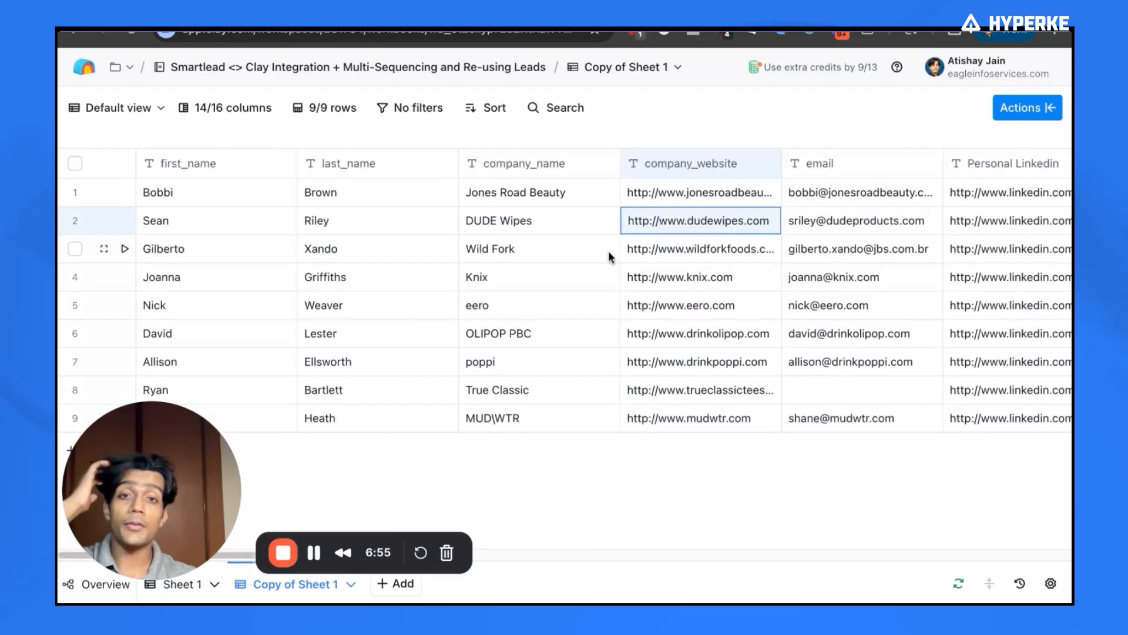
pyautogui.hscroll(15, 574, 279)
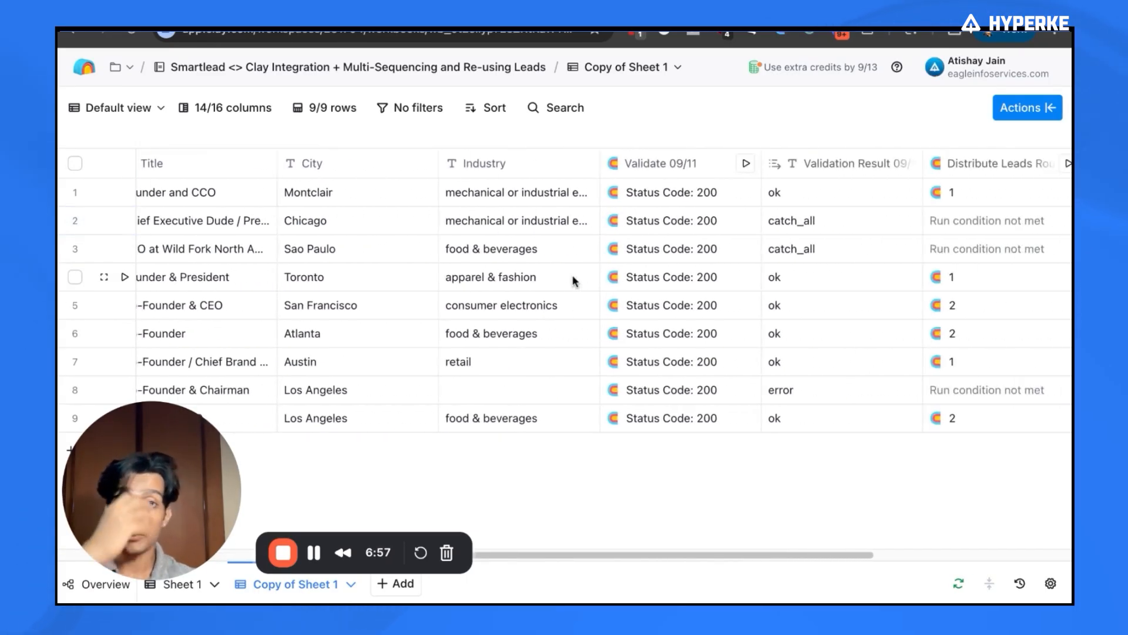
pyautogui.hscroll(8, 574, 281)
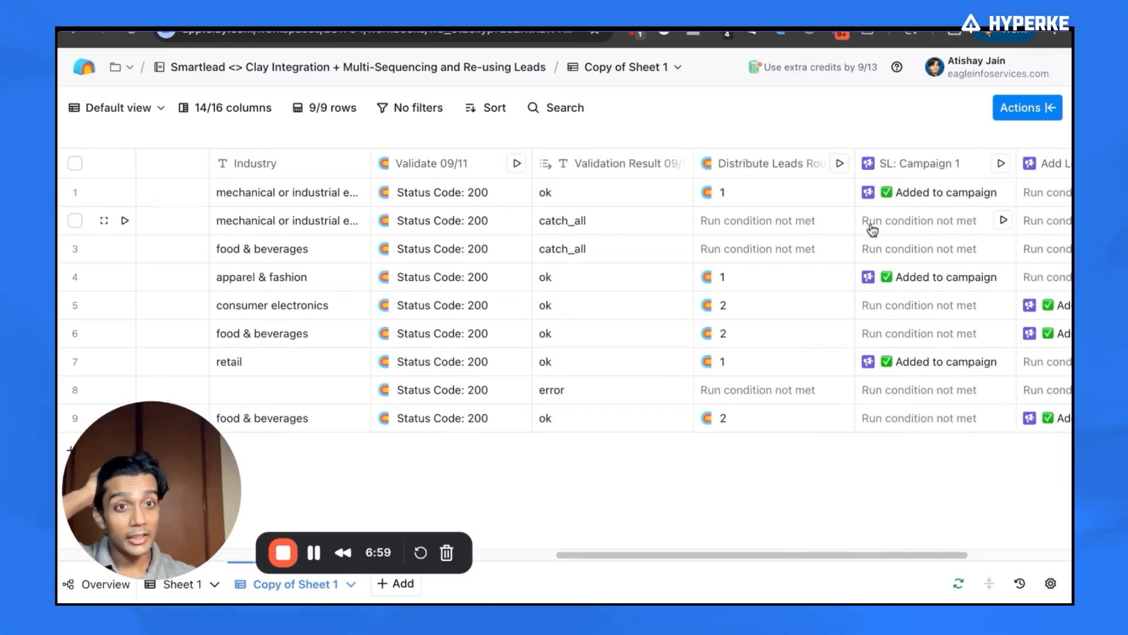
pyautogui.hscroll(10, 901, 224)
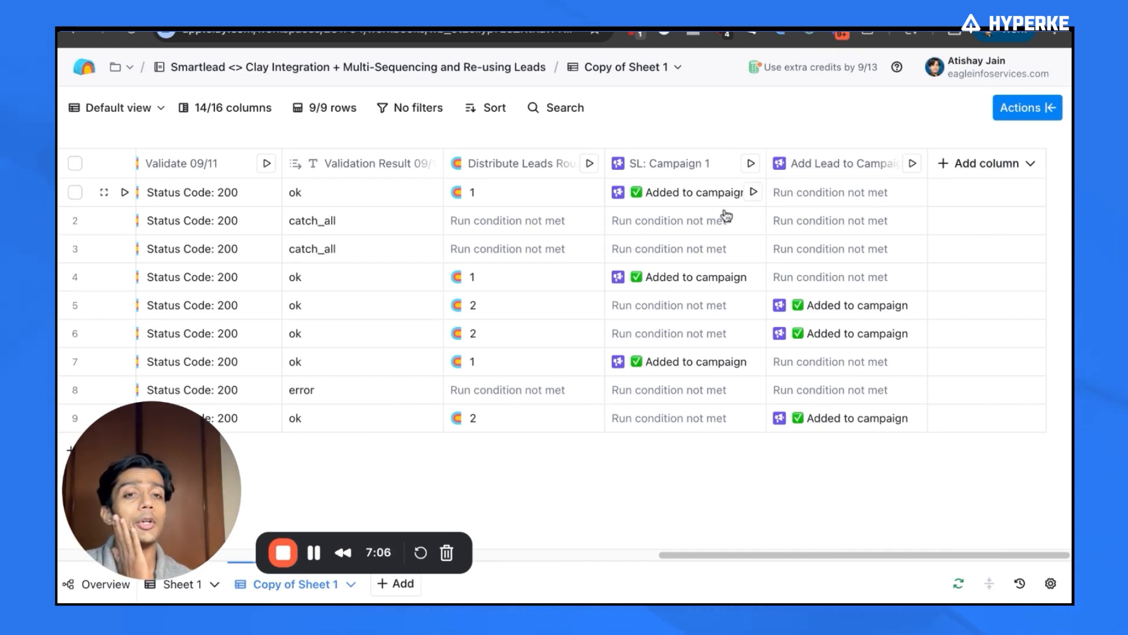
pyautogui.click(713, 165)
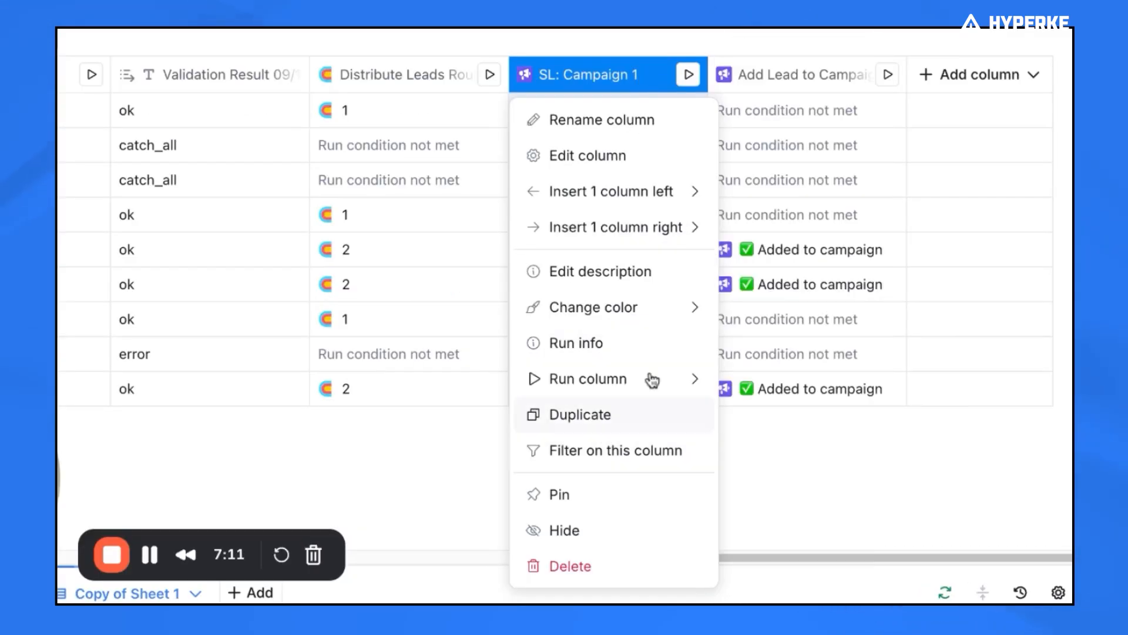
pyautogui.click(612, 156)
pyautogui.scroll(-10, 840, 322)
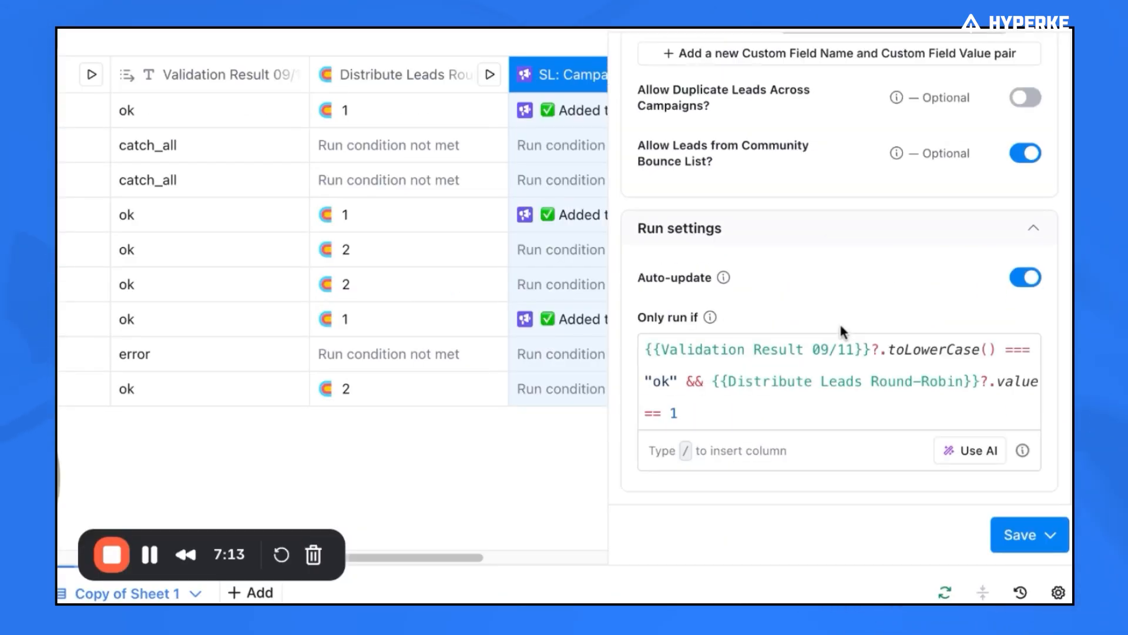
pyautogui.click(1030, 288)
pyautogui.hscroll(5, 612, 378)
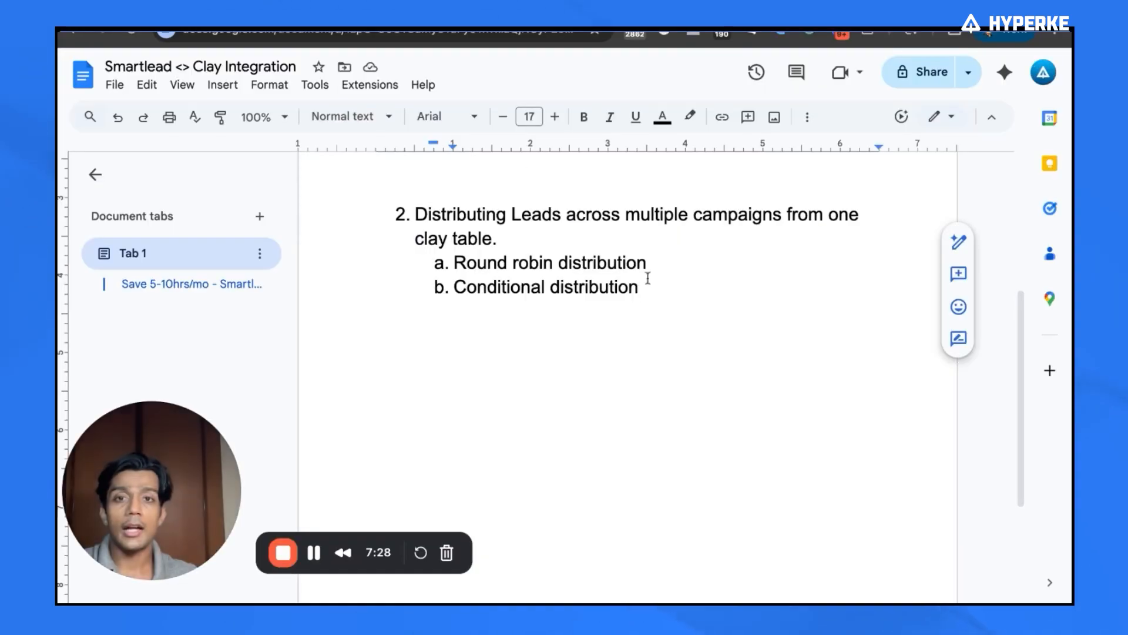
# Switch to the Google Docs outline and select the Round robin distribution and Conditional distribution items.
pyautogui.click(657, 288)
pyautogui.hotkey('shift', 'Up')
pyautogui.hotkey('shift', 'Home')
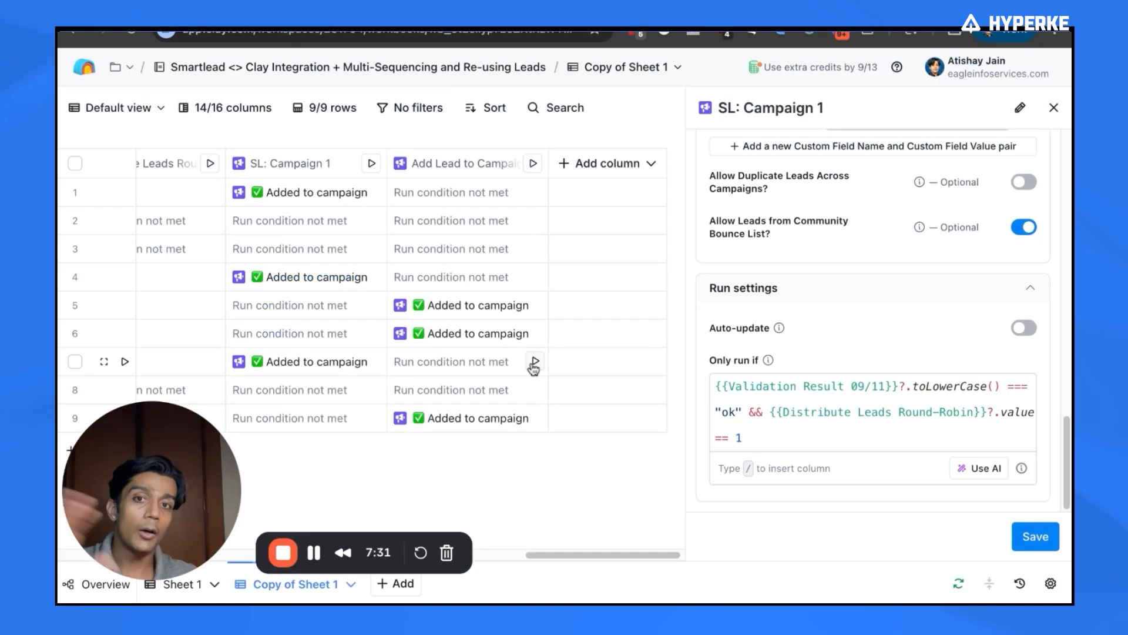
# Back in Clay, compare the round-robin assignments with both campaign columns, and close SL: Campaign 1's settings without saving.
pyautogui.hscroll(-5, 537, 360)
pyautogui.hscroll(3, 536, 361)
pyautogui.hscroll(-2, 536, 360)
pyautogui.hscroll(3, 537, 361)
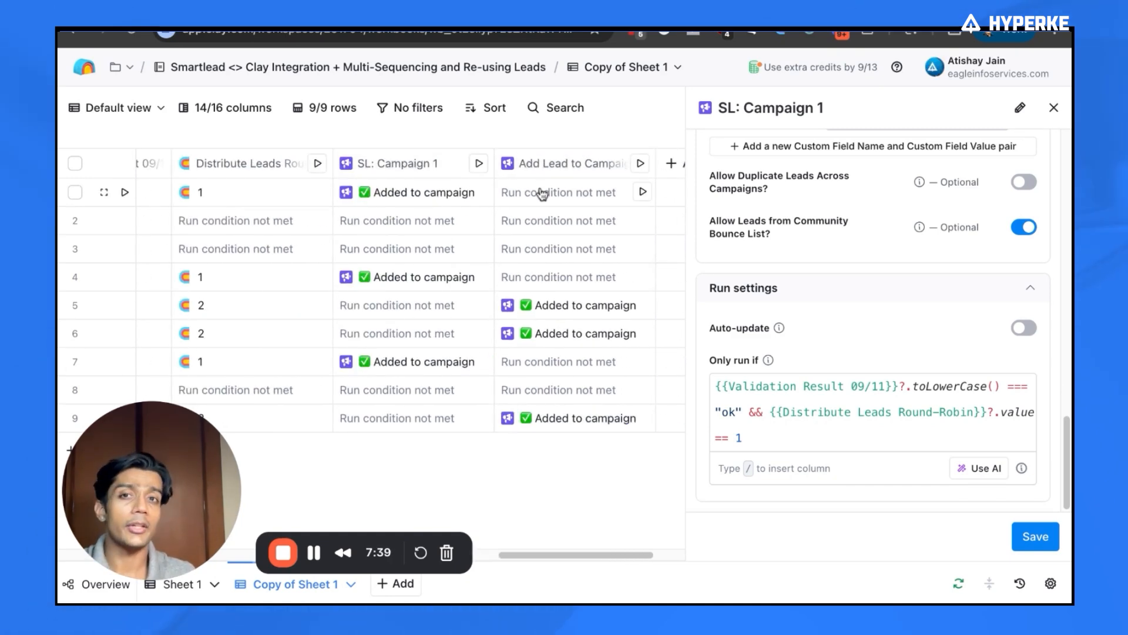
pyautogui.click(567, 164)
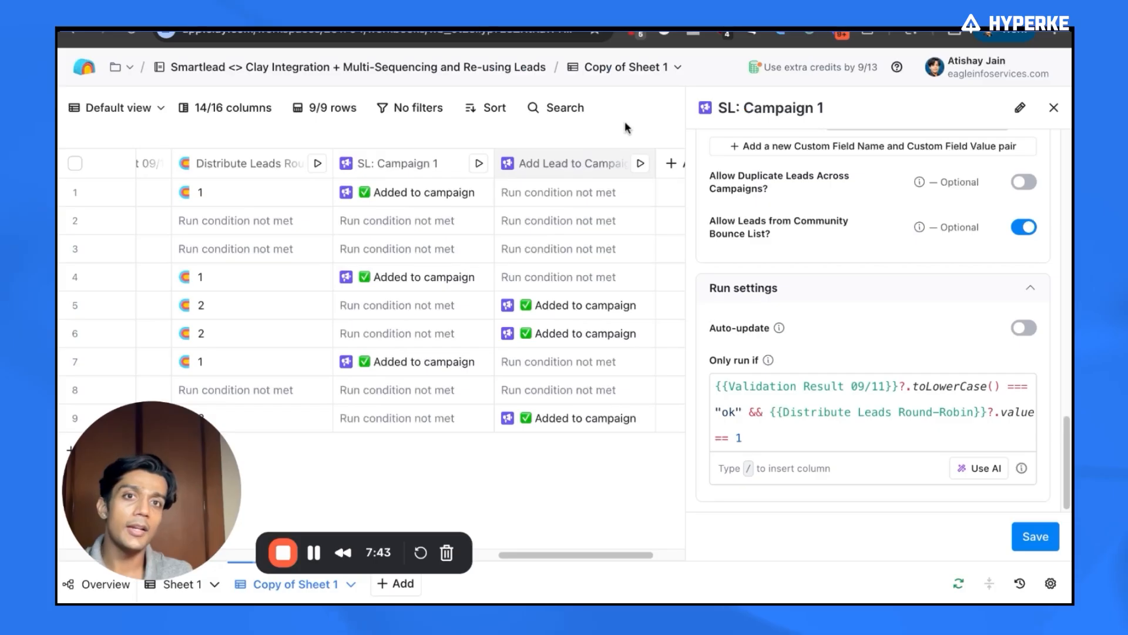
pyautogui.click(1053, 108)
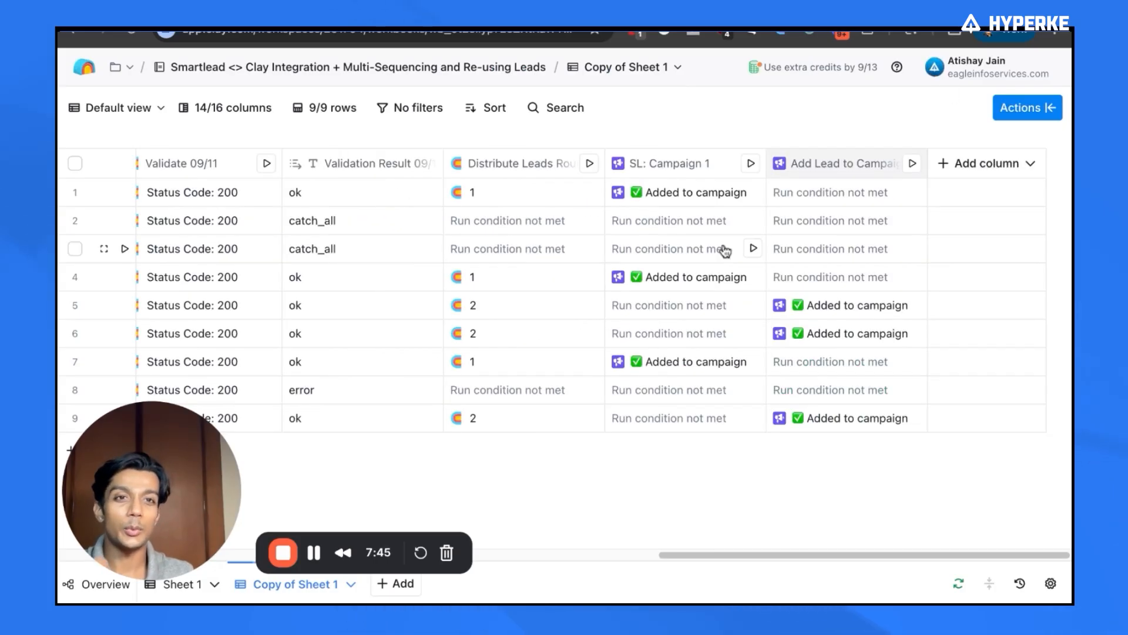